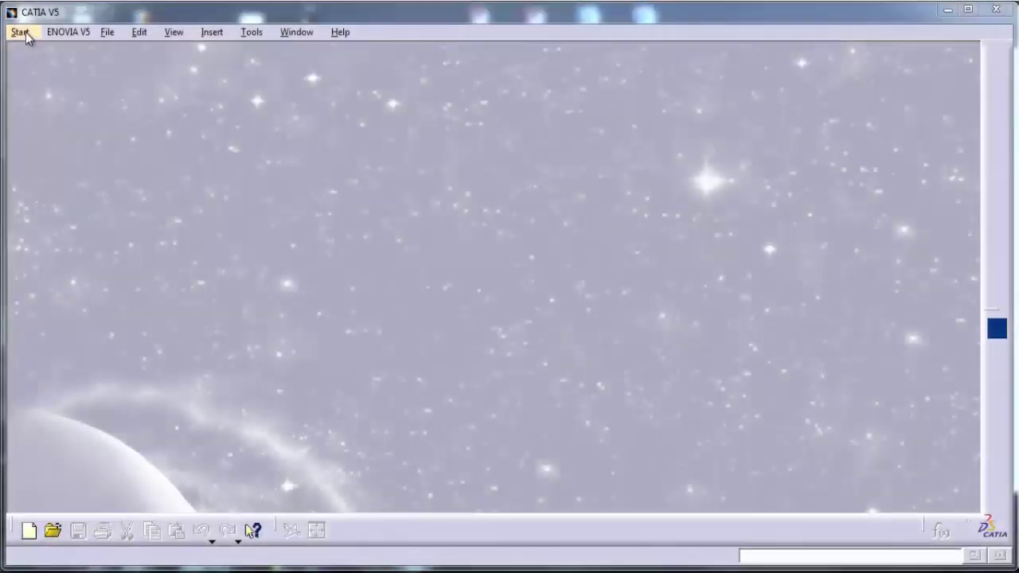
Create a new Generative Shape Design part named BEND PIPE
click(25, 32)
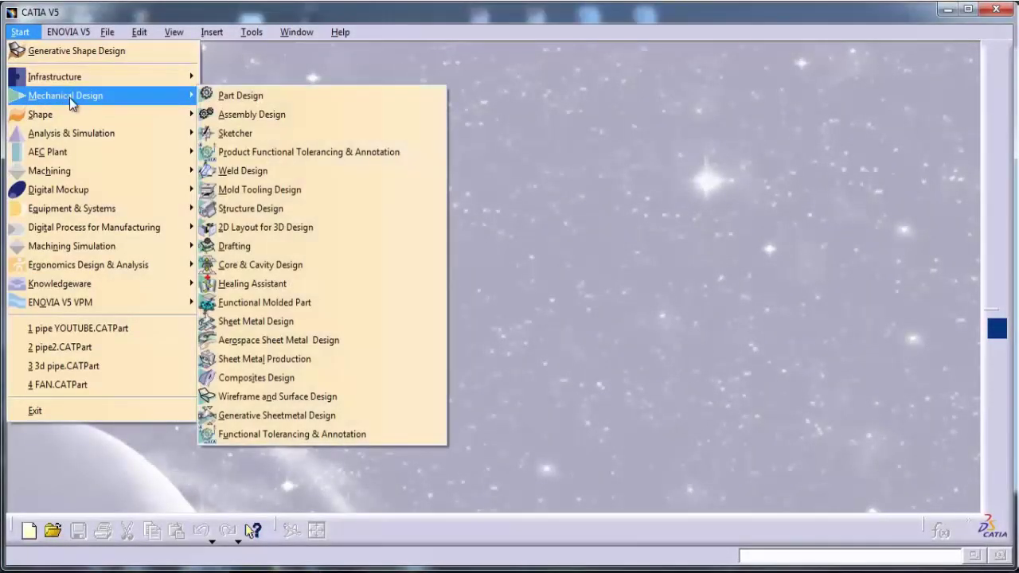
mouse_move(40, 114)
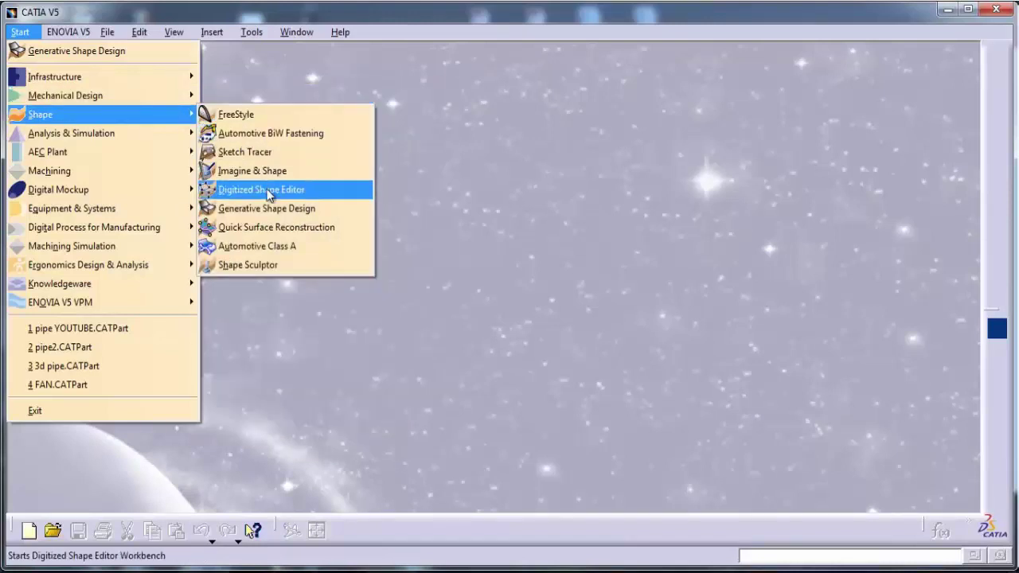
click(278, 209)
text(BEND PIP)
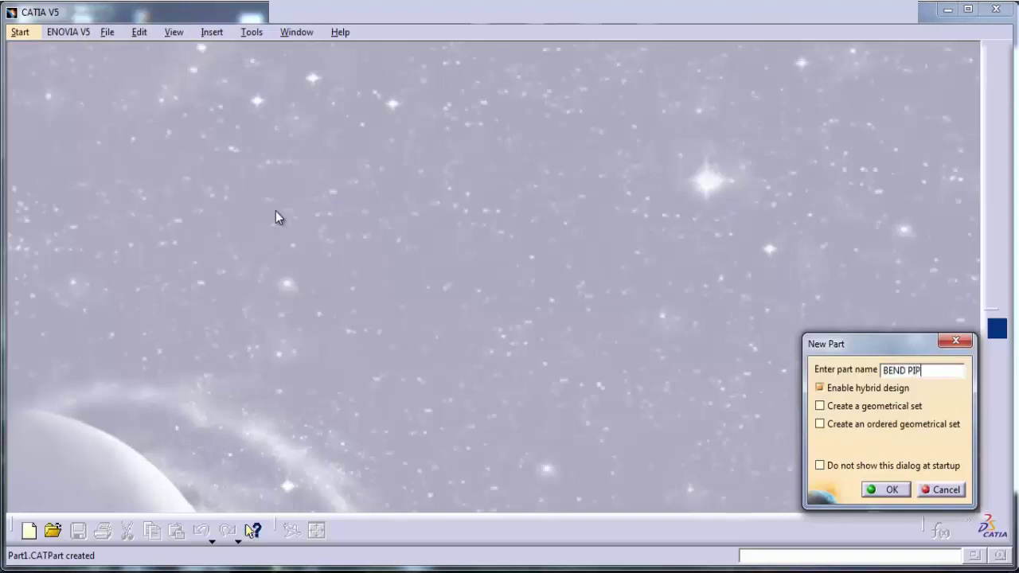
text(E)
key(Return)
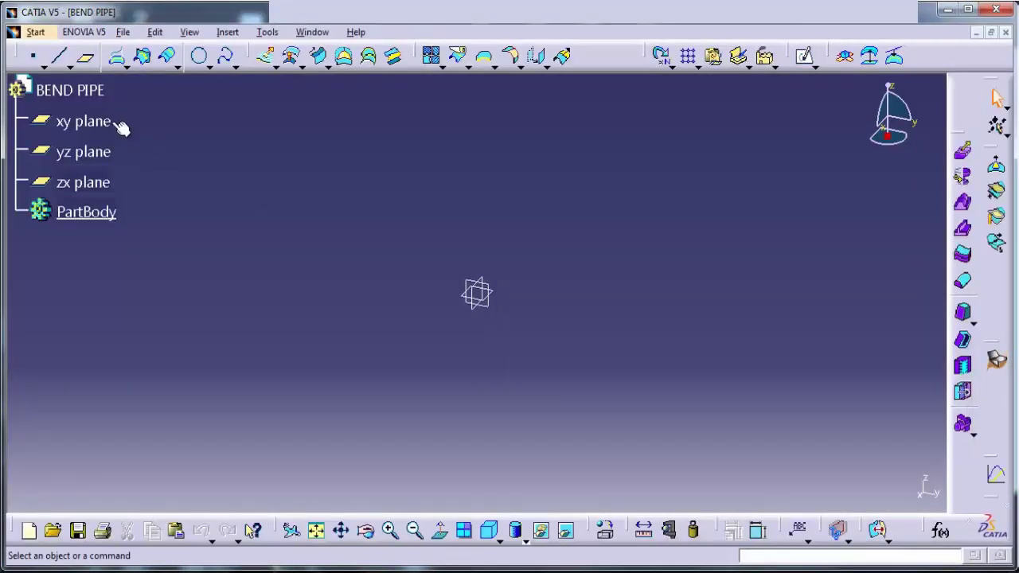
Sketch a six-segment zigzag profile on the xy plane, starting with a horizontal run, through the origin
click(111, 123)
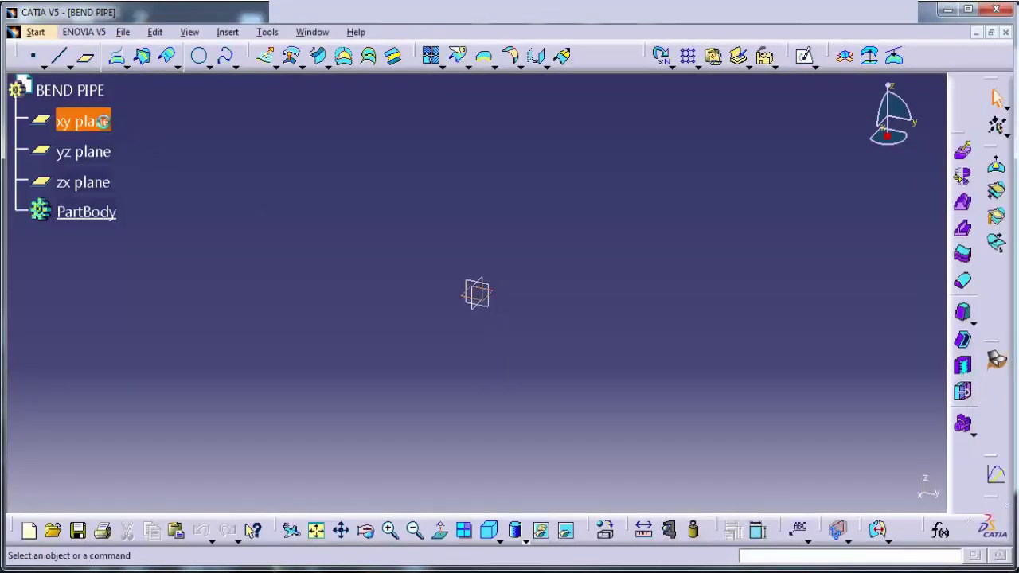
click(806, 58)
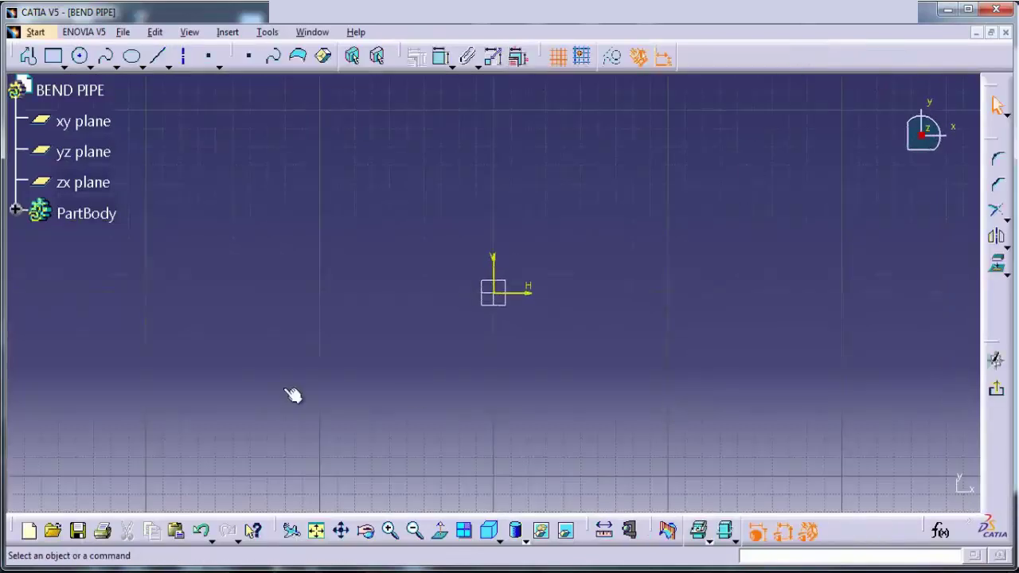
click(28, 55)
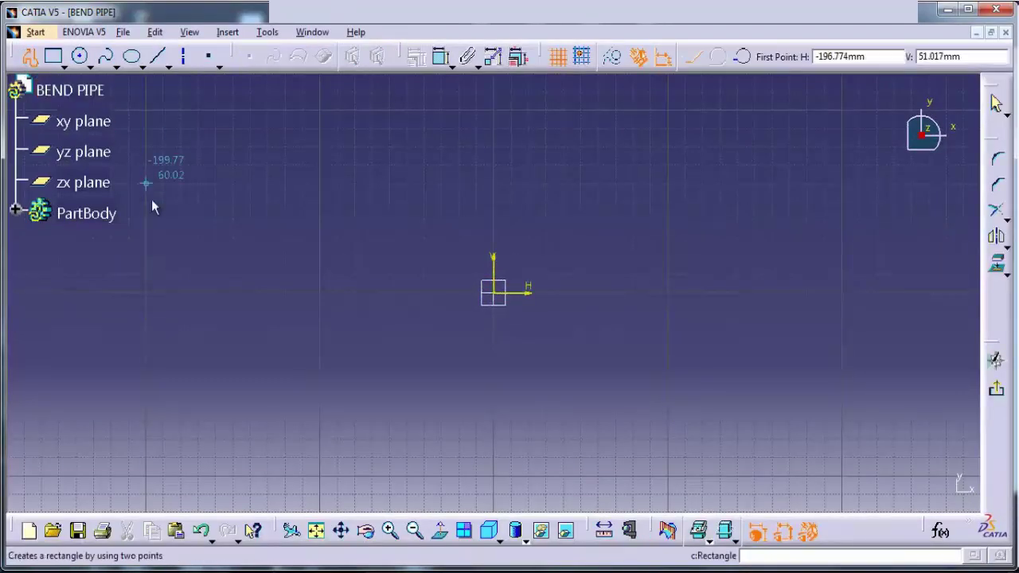
click(244, 292)
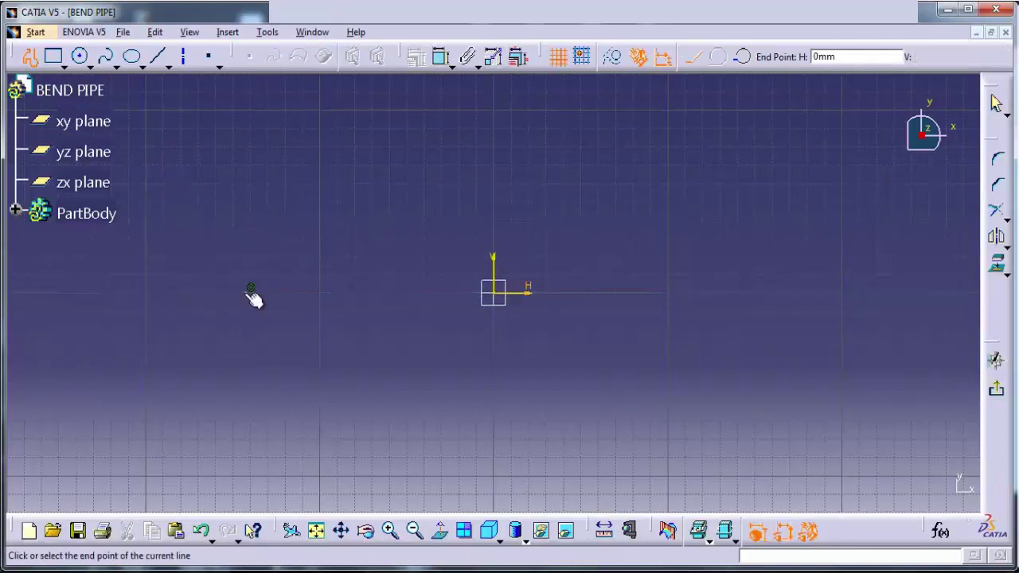
click(327, 292)
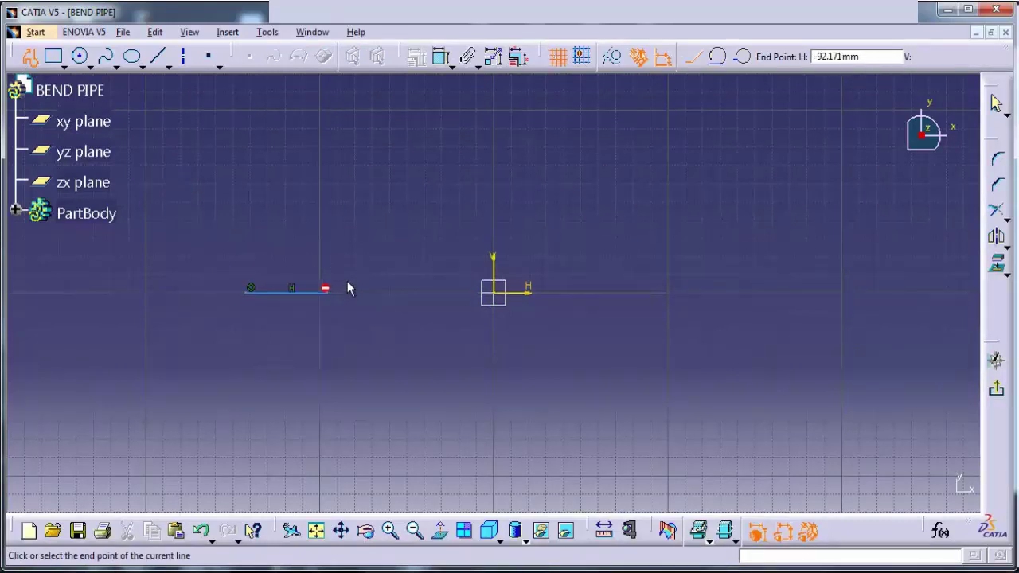
click(408, 249)
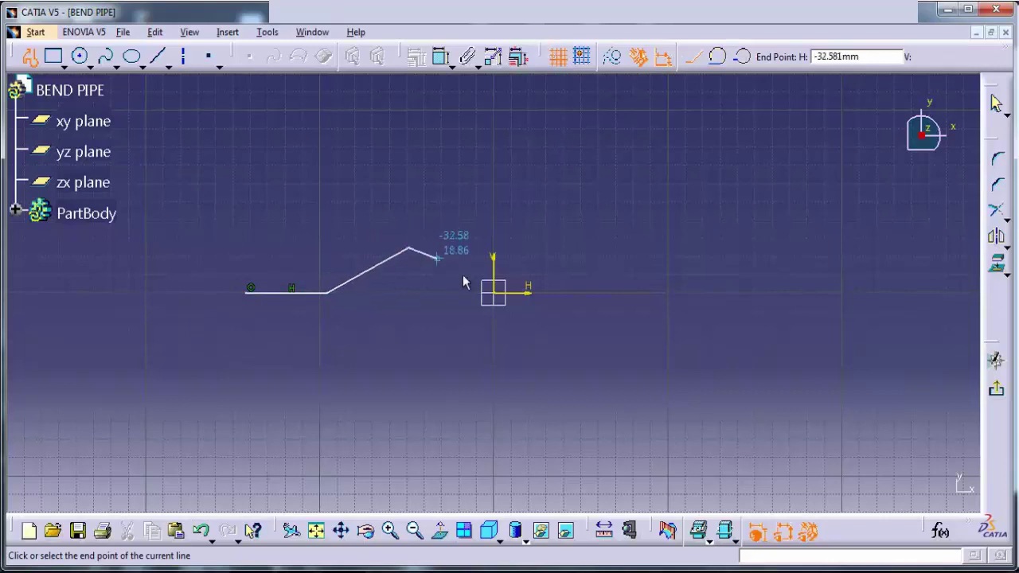
click(494, 292)
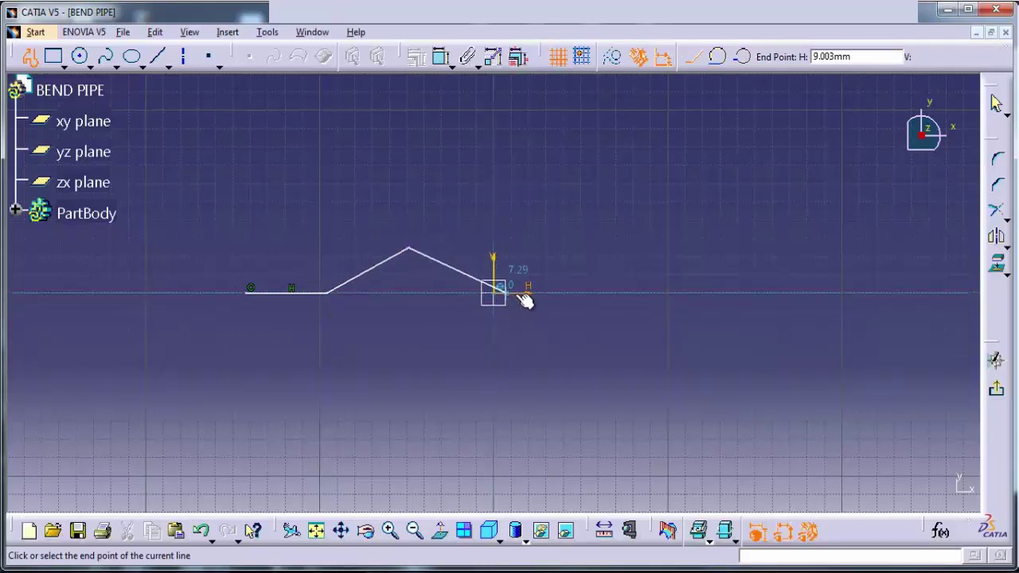
click(522, 293)
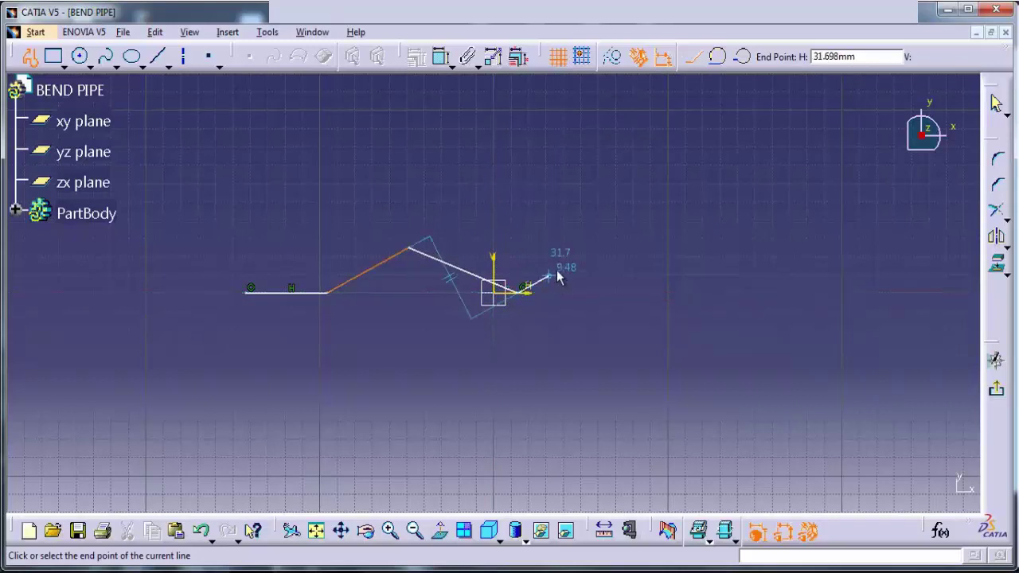
click(603, 260)
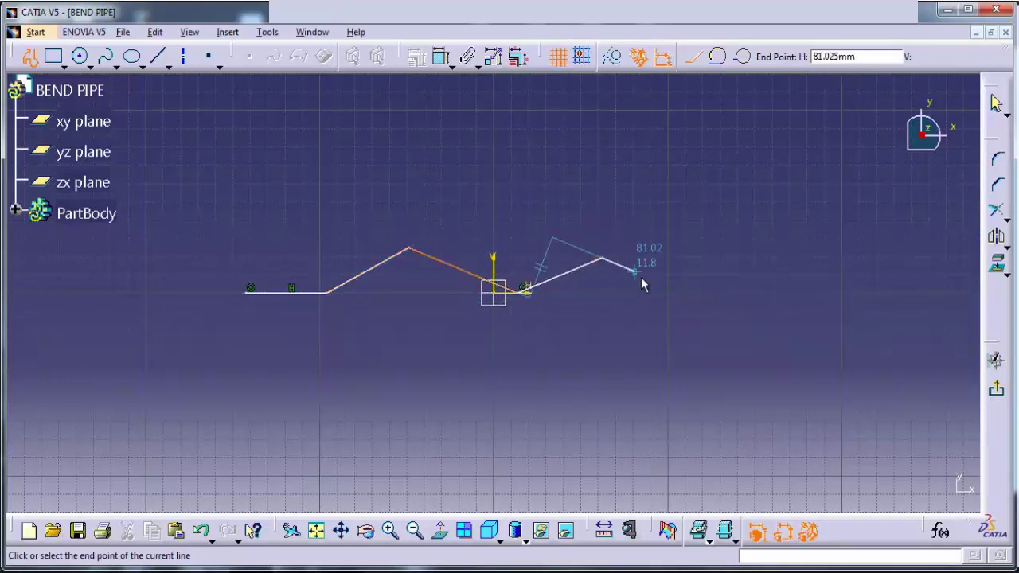
click(693, 294)
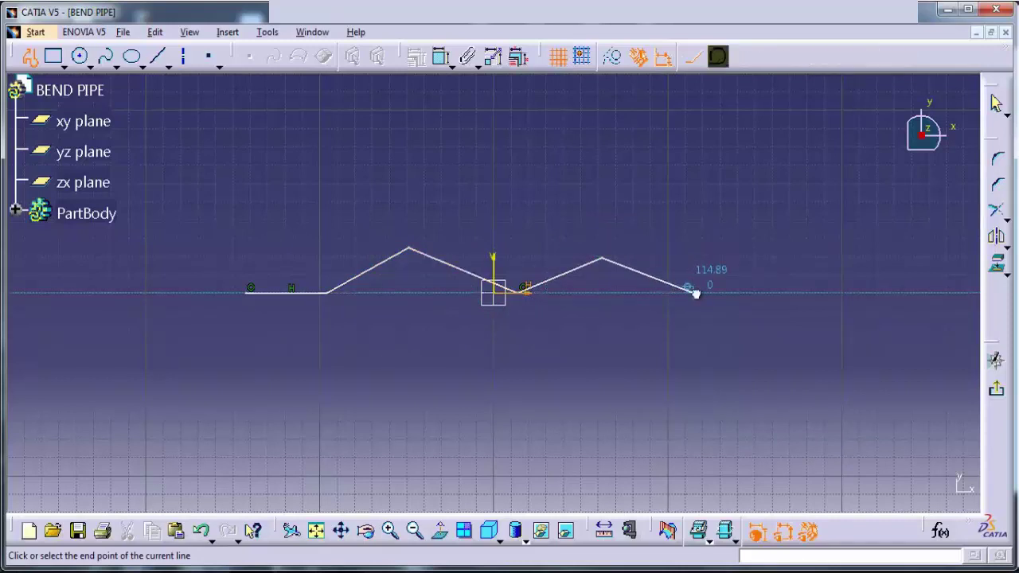
click(757, 281)
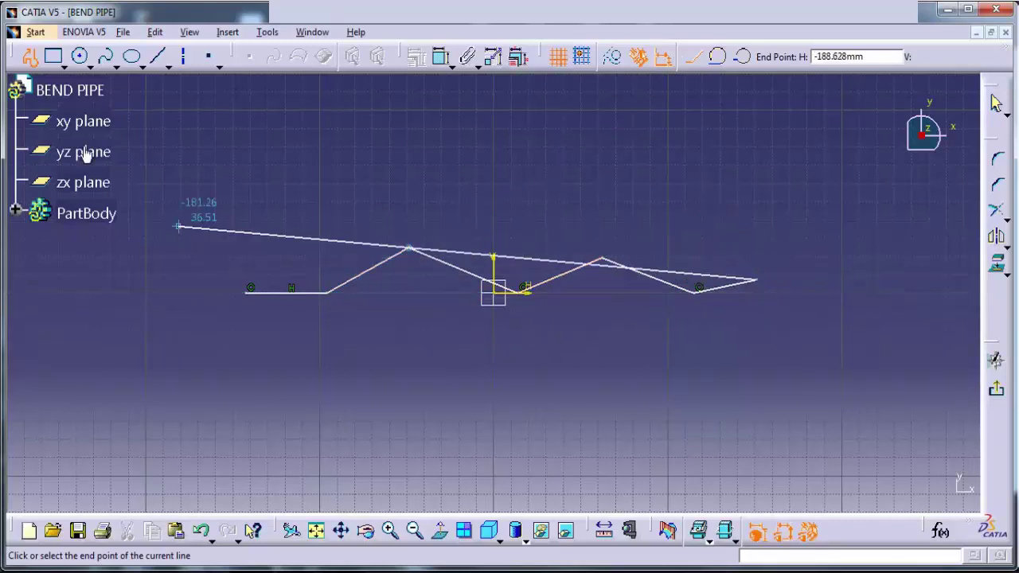
click(26, 59)
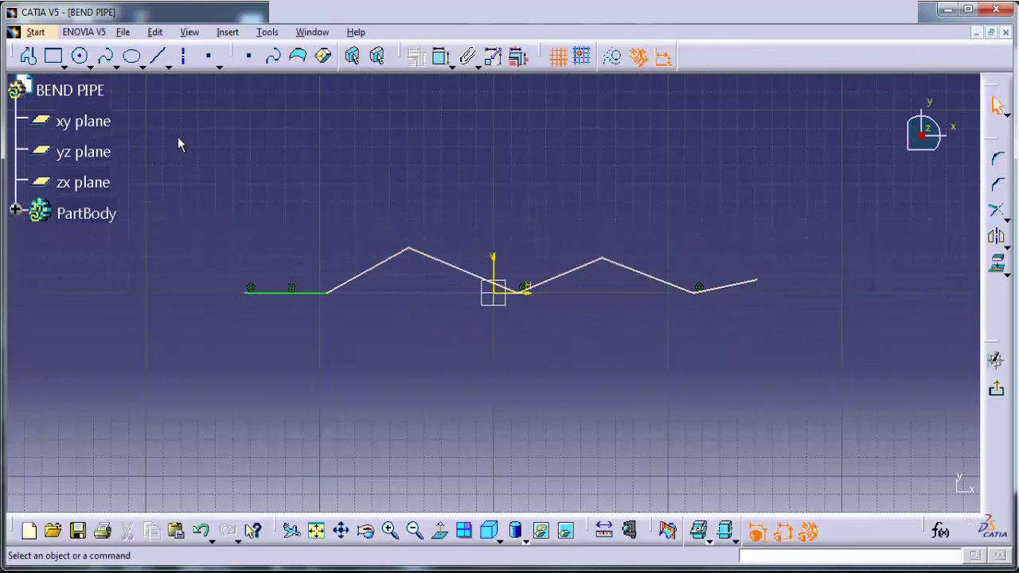
Round all the zigzag profile's corners with a 20 mm radius and exit the sketch
drag(178, 137, 770, 344)
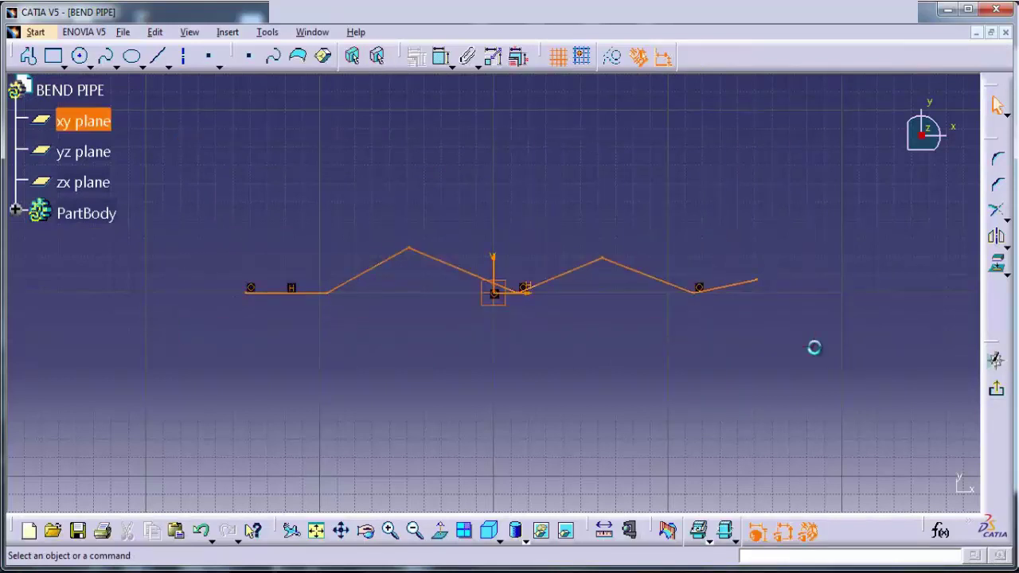
click(999, 158)
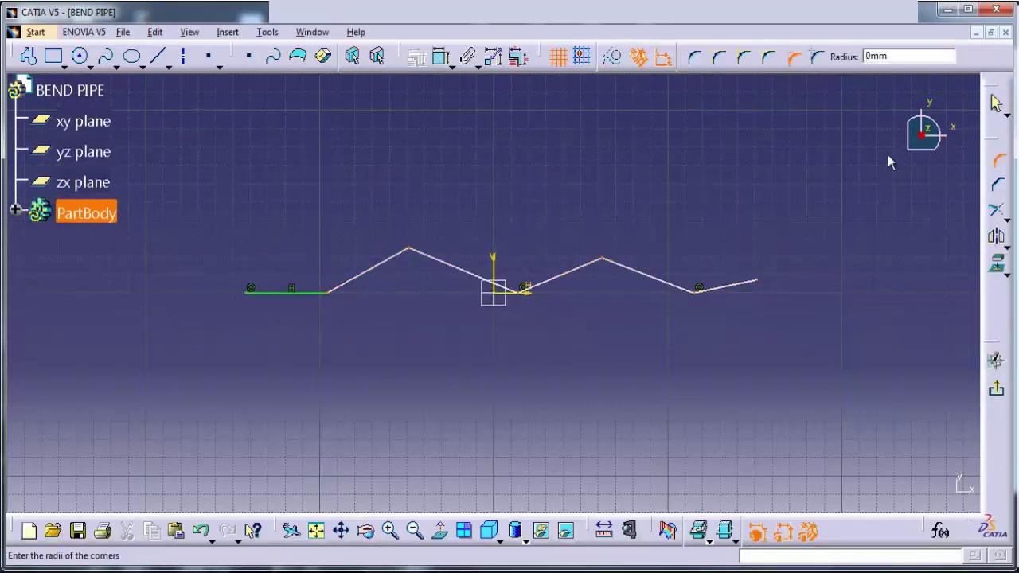
text(20)
key(Return)
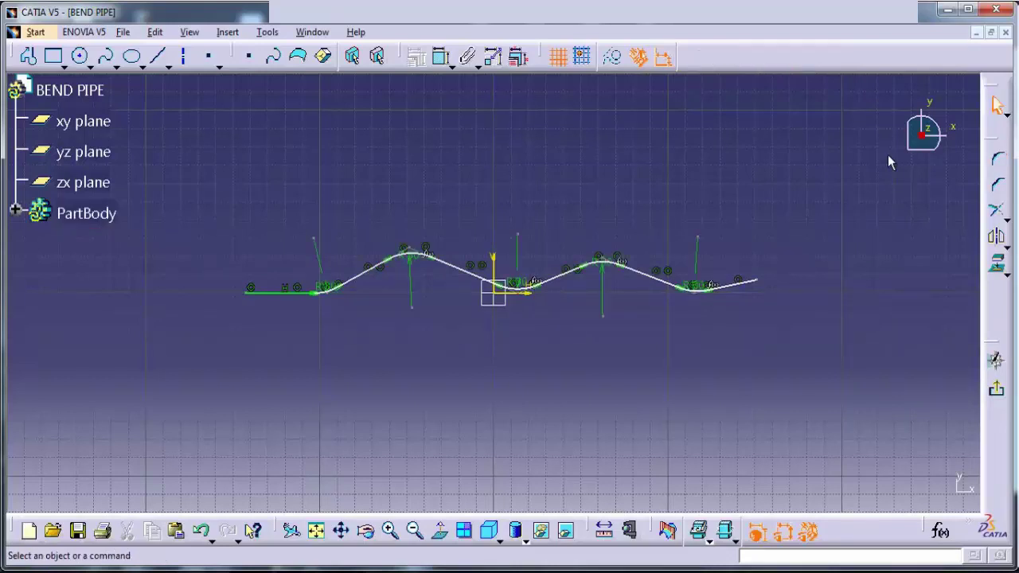
click(997, 388)
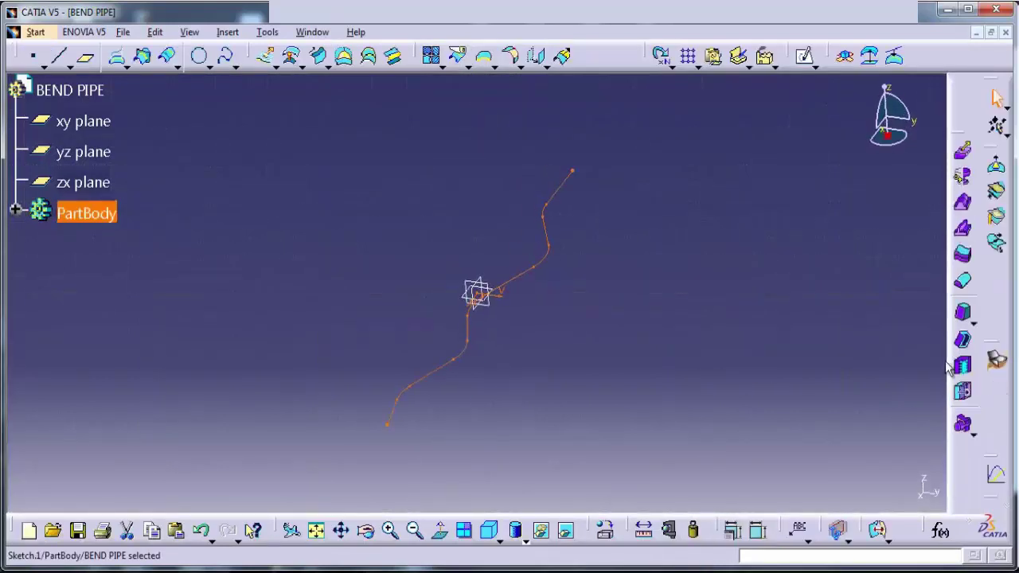
Create a plane normal to Sketch.1 at the curve's end vertex
click(86, 56)
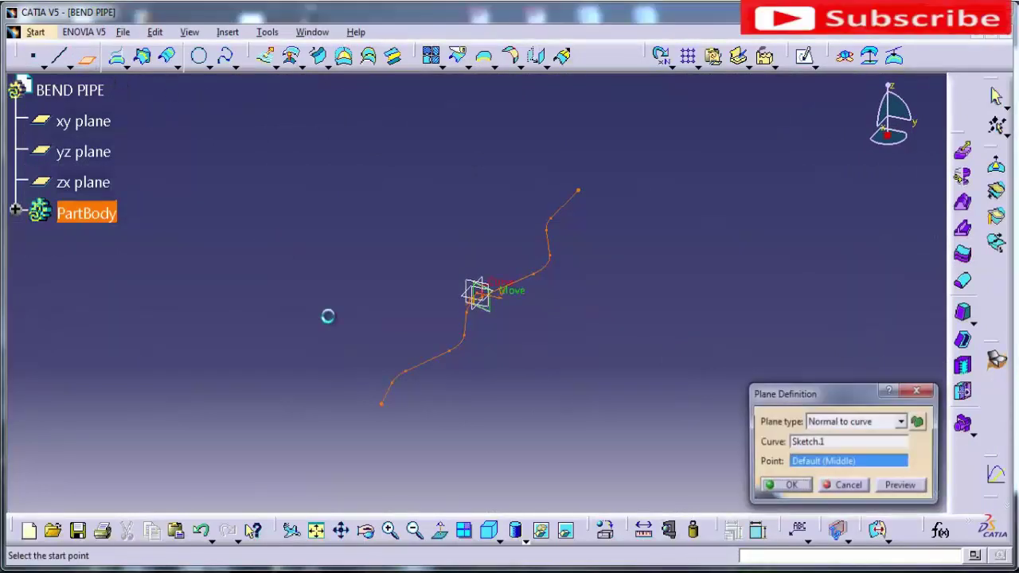
click(383, 405)
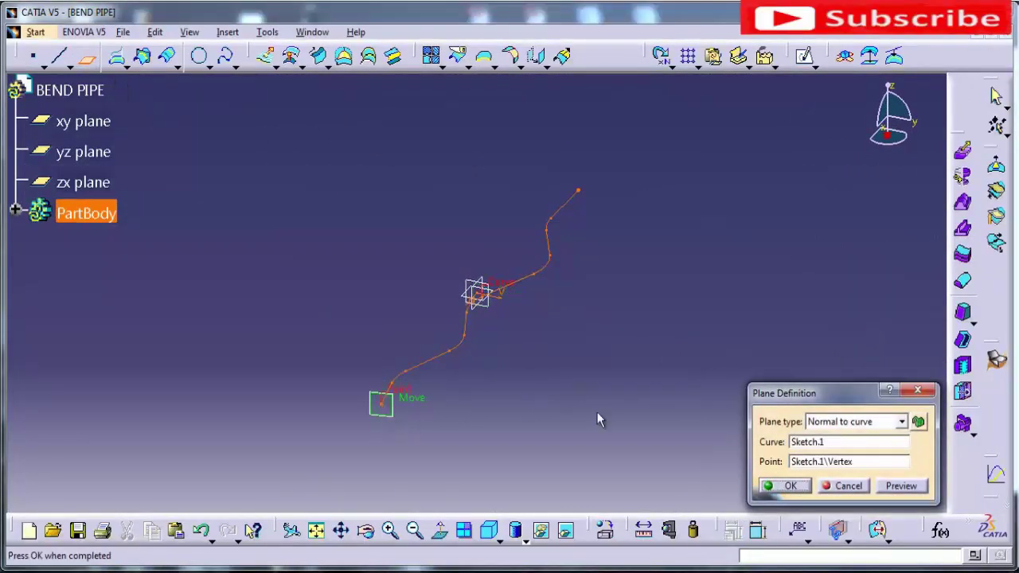
click(791, 486)
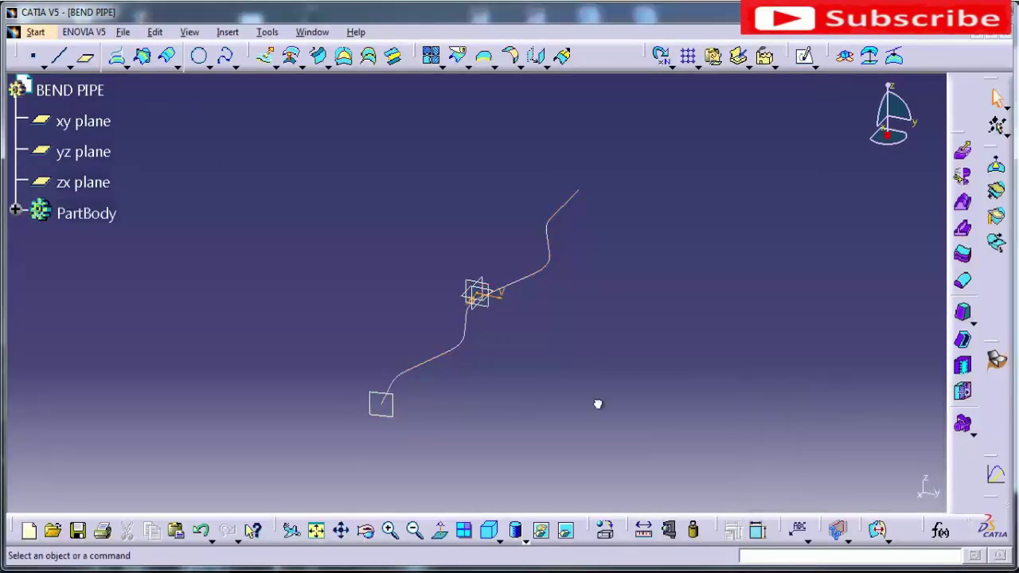
Create a whole circle of 10 mm radius on Plane.1, centred on the curve's end vertex
click(199, 56)
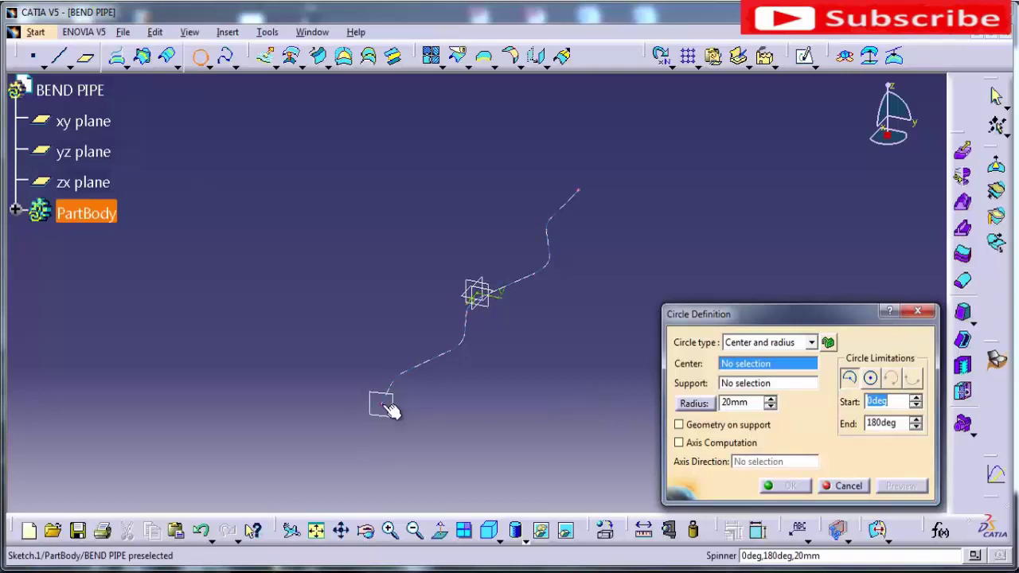
click(391, 398)
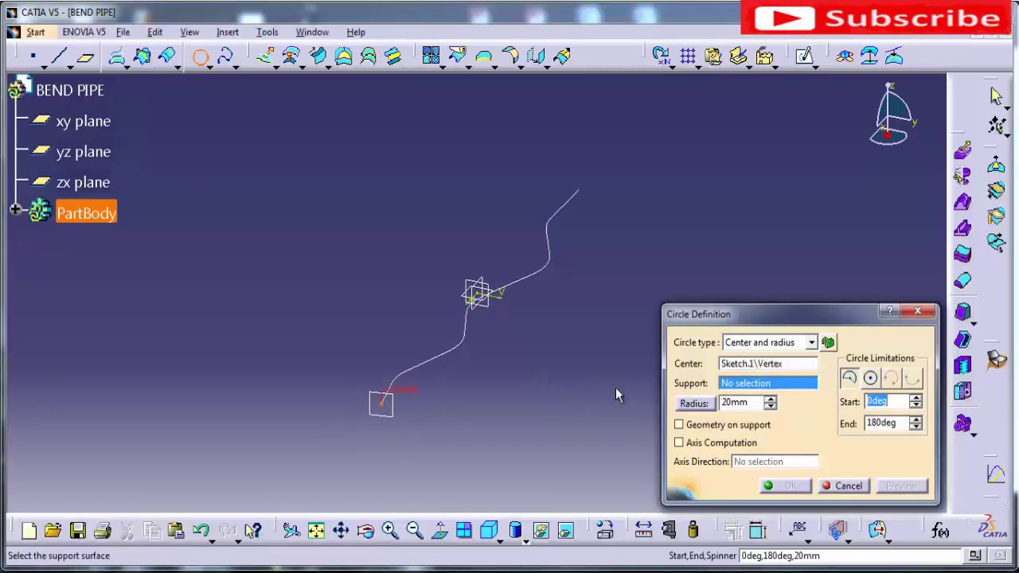
click(387, 403)
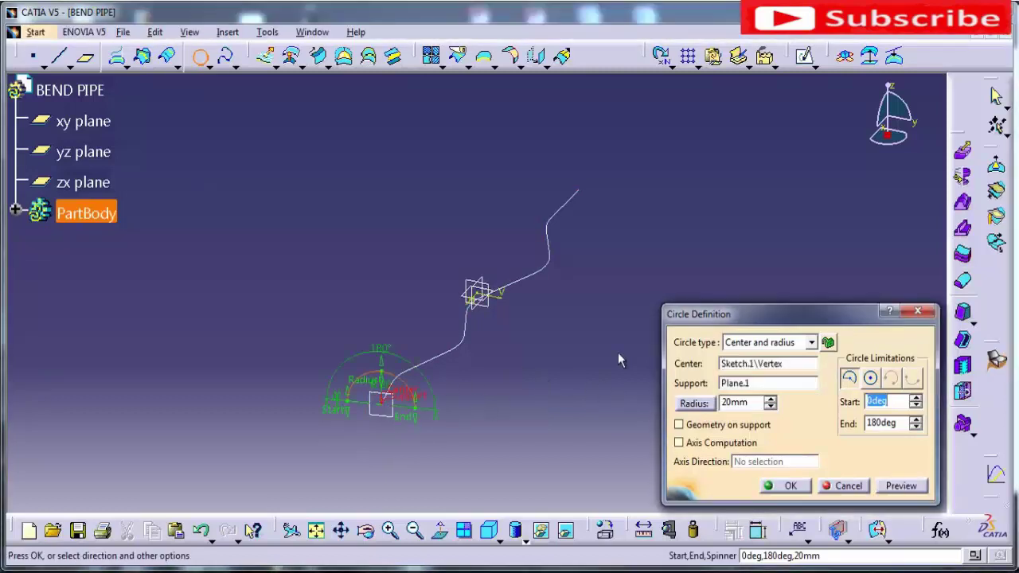
click(872, 380)
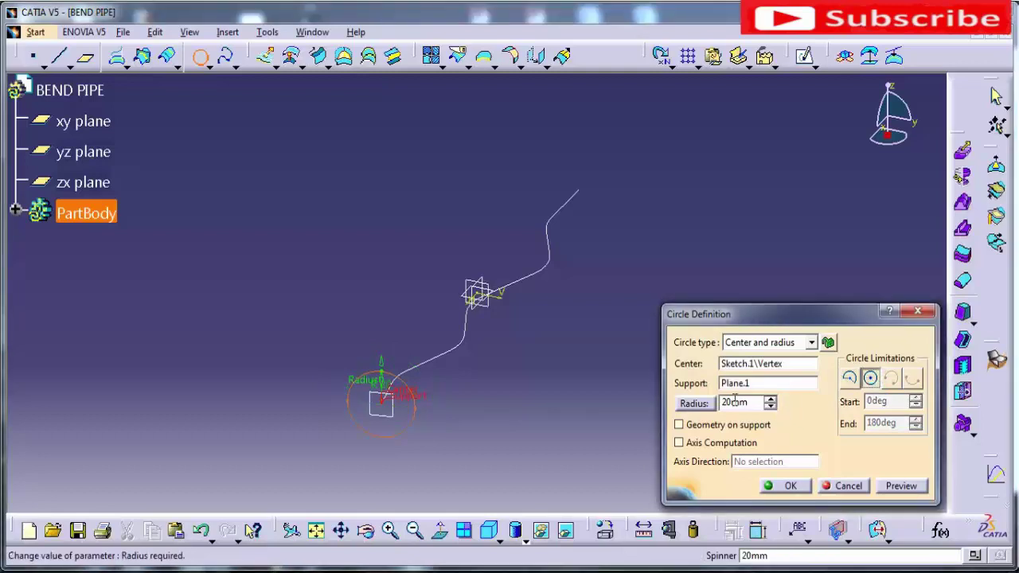
key(BackSpace)
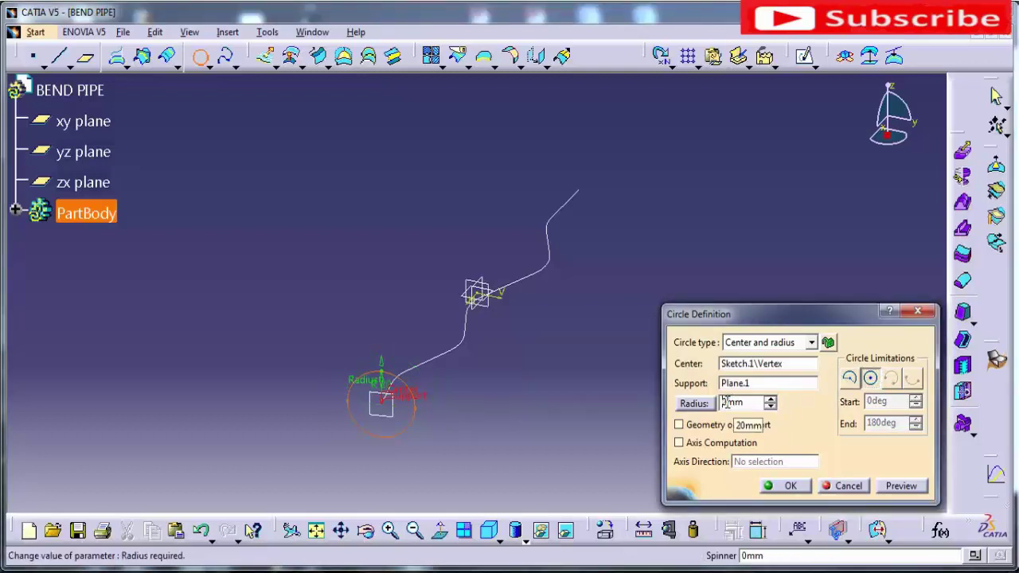
text(1)
key(Return)
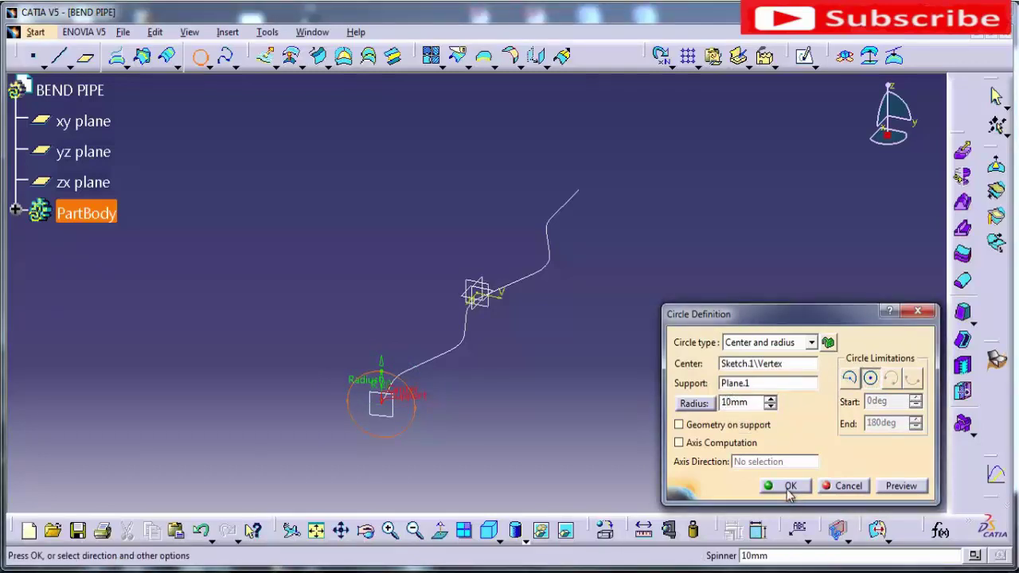
click(789, 488)
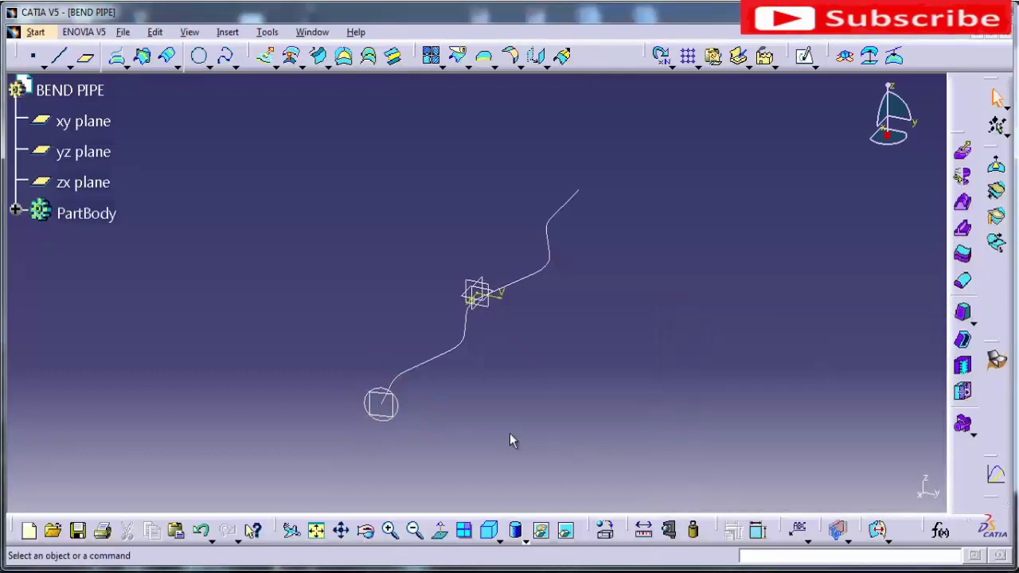
Sweep Circle.1 along Sketch.1 to create the pipe surface
click(321, 57)
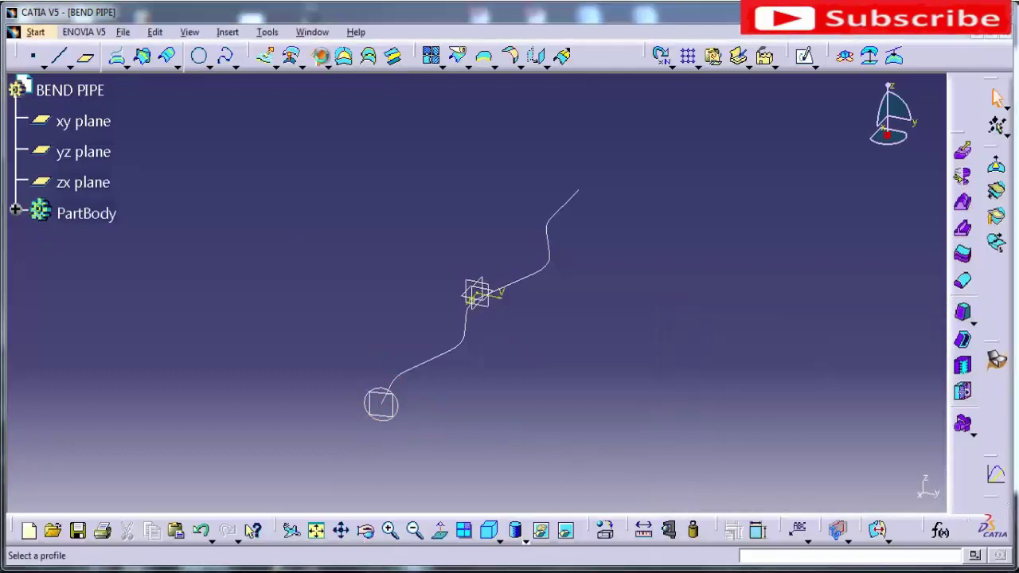
click(405, 411)
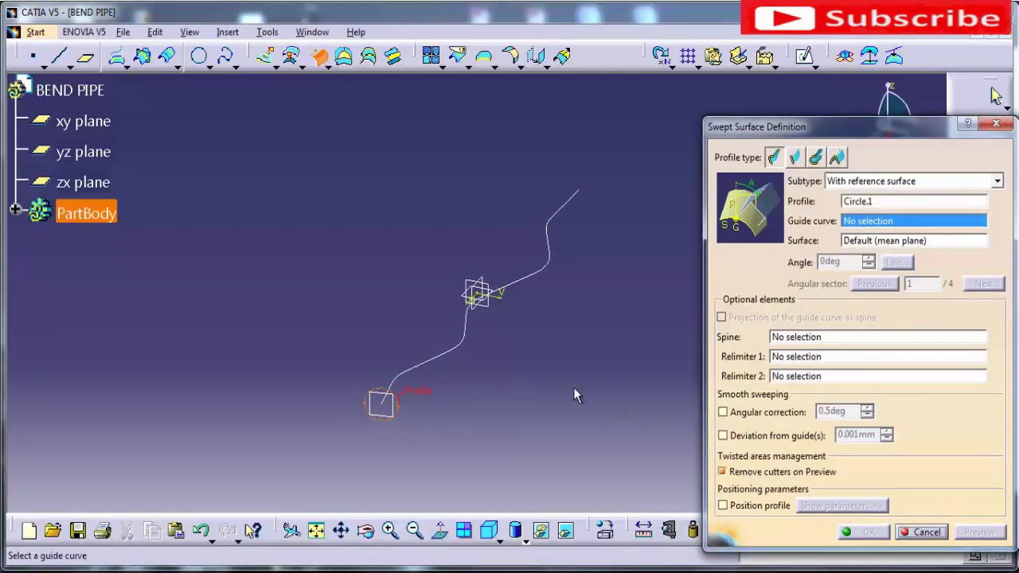
click(447, 365)
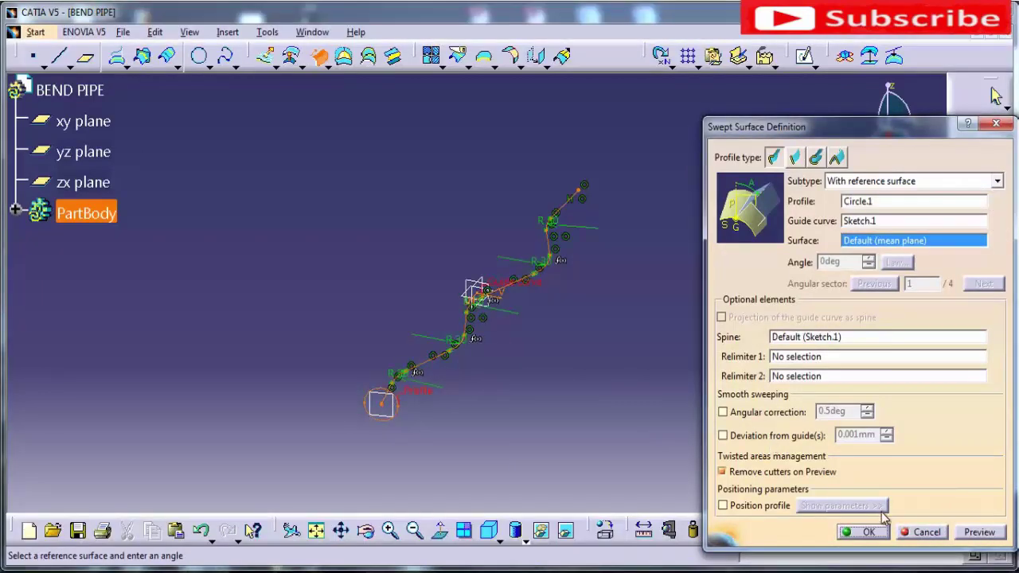
click(868, 532)
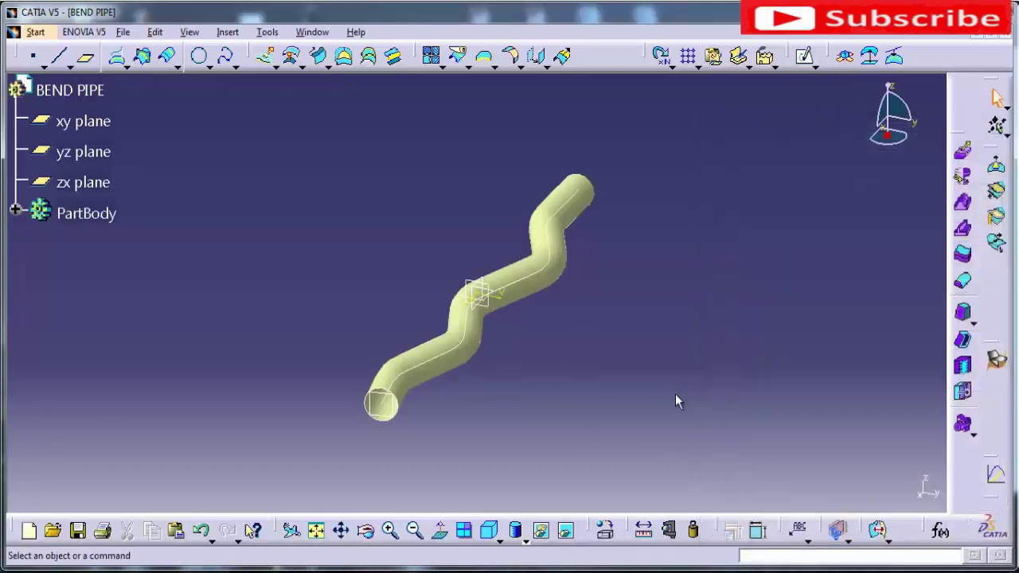
click(345, 57)
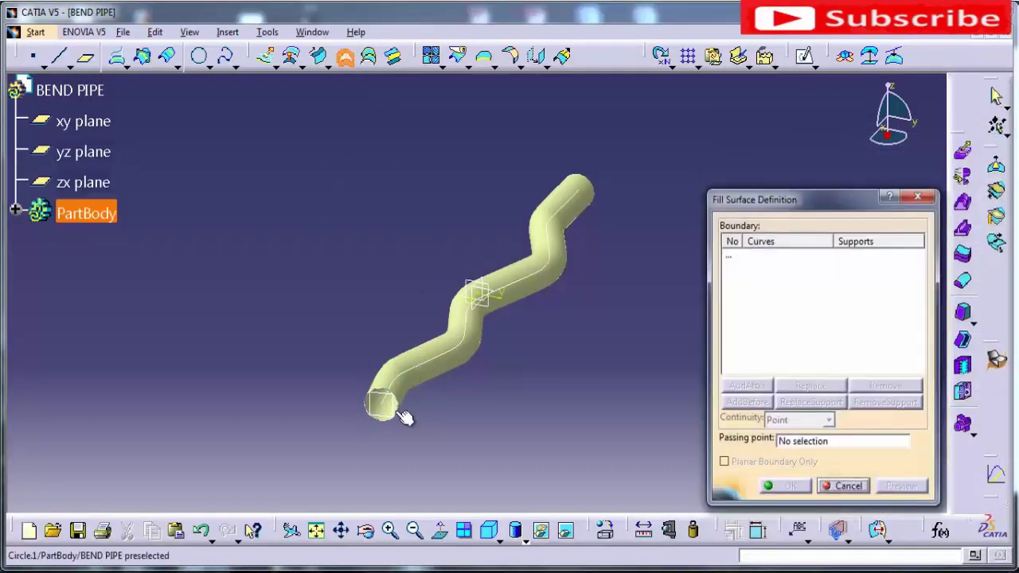
Cap both pipe ends with fills: Circle.1 at the start, the far end edge at the other
click(404, 417)
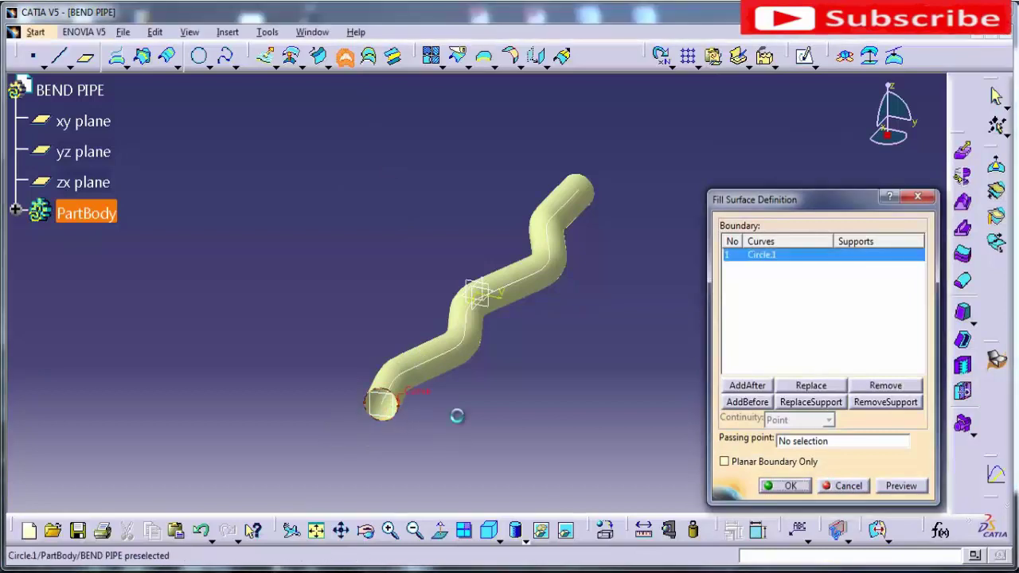
click(788, 488)
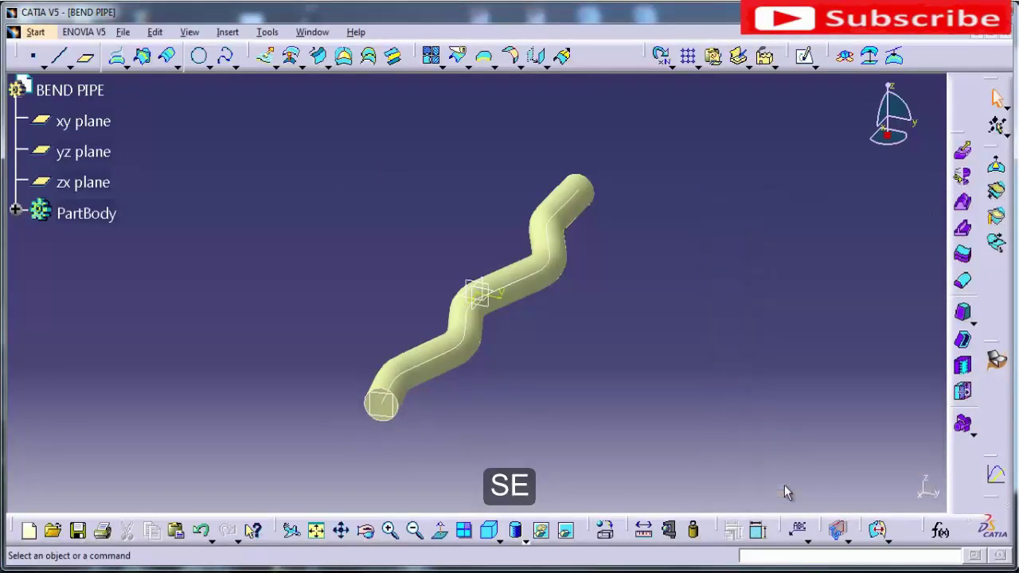
mouse_move(797, 440)
middle_down()
mouse_move(450, 351)
mouse_move(576, 286)
mouse_move(737, 312)
mouse_move(590, 272)
mouse_move(539, 243)
middle_up()
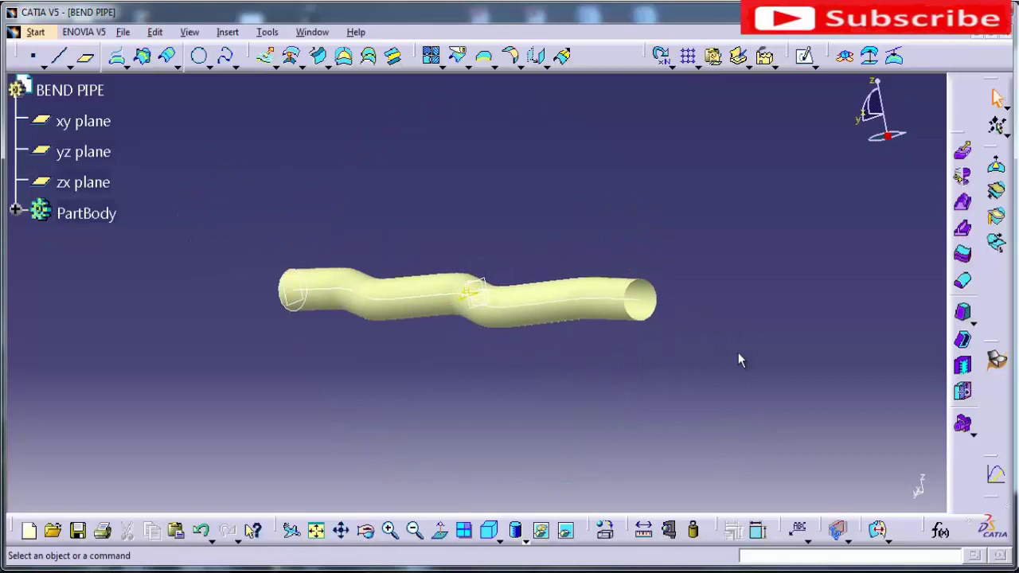
click(344, 56)
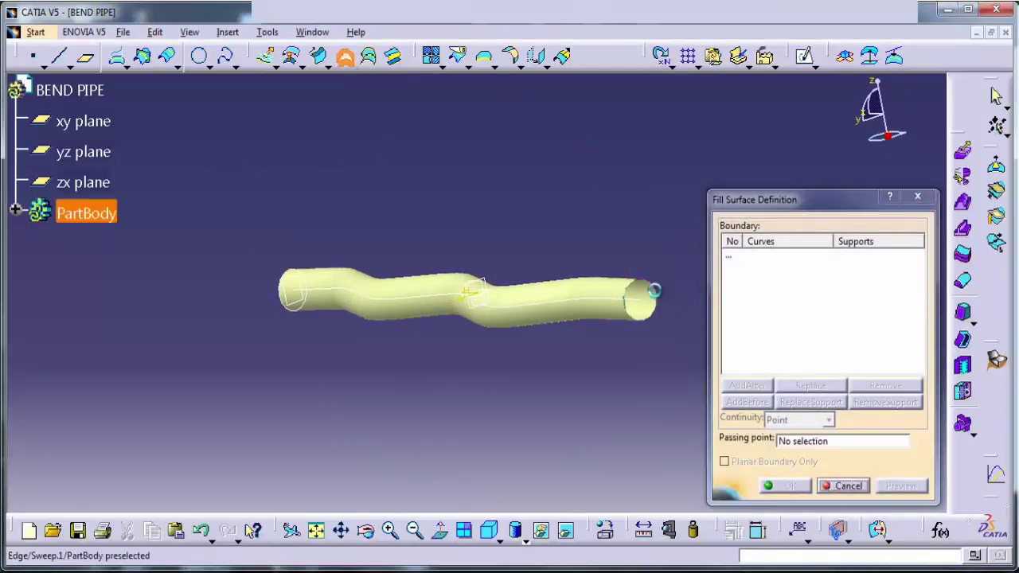
click(647, 292)
click(806, 486)
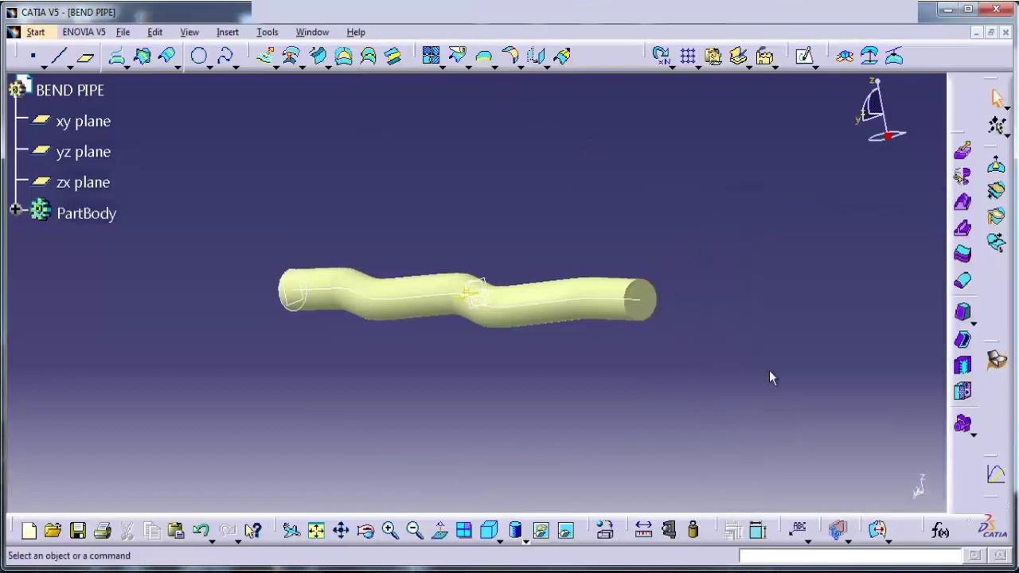
Join the Sweep.1 pipe surface into Join.1
click(431, 57)
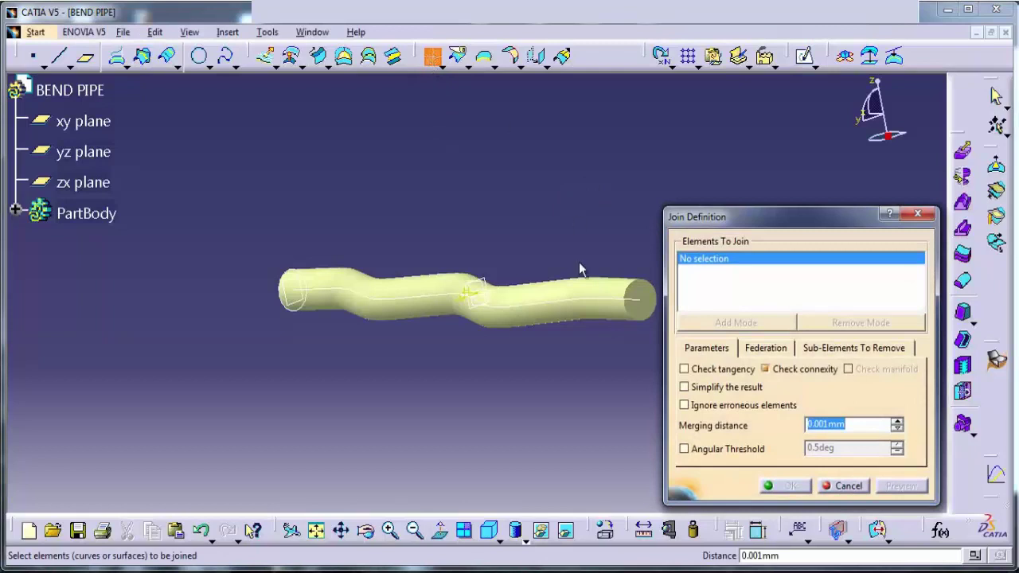
click(548, 291)
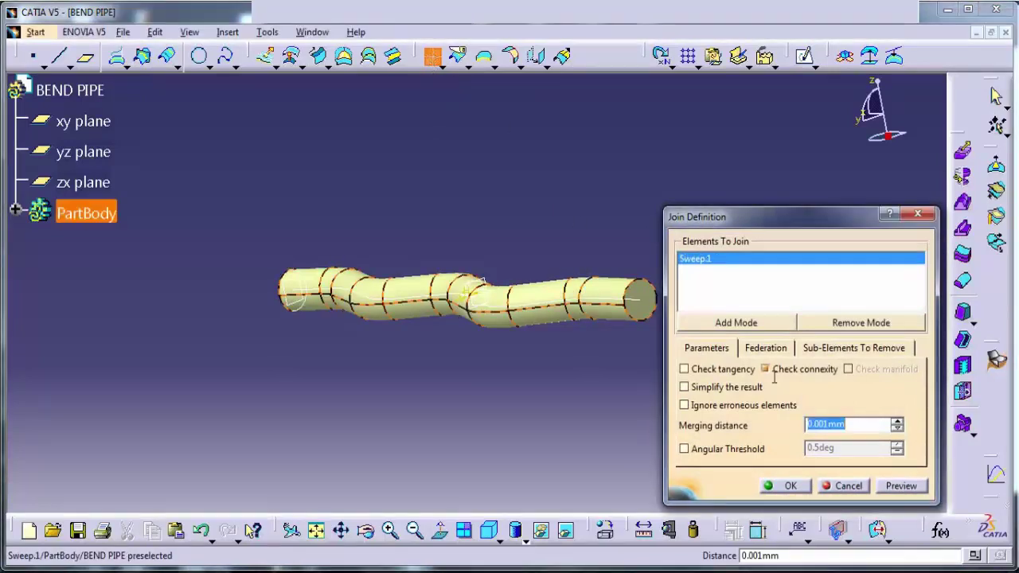
click(804, 488)
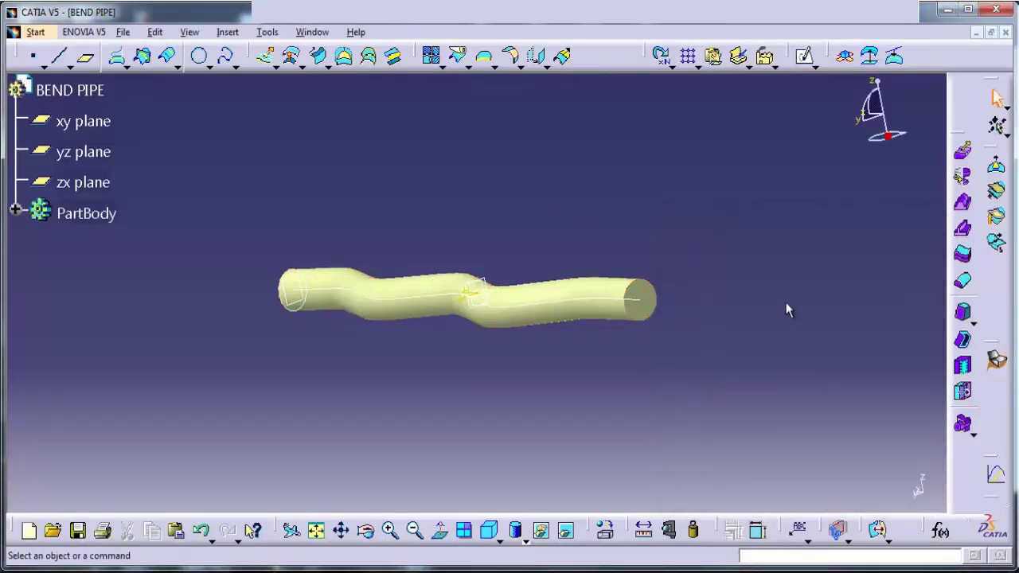
middle_drag(491, 203, 568, 153)
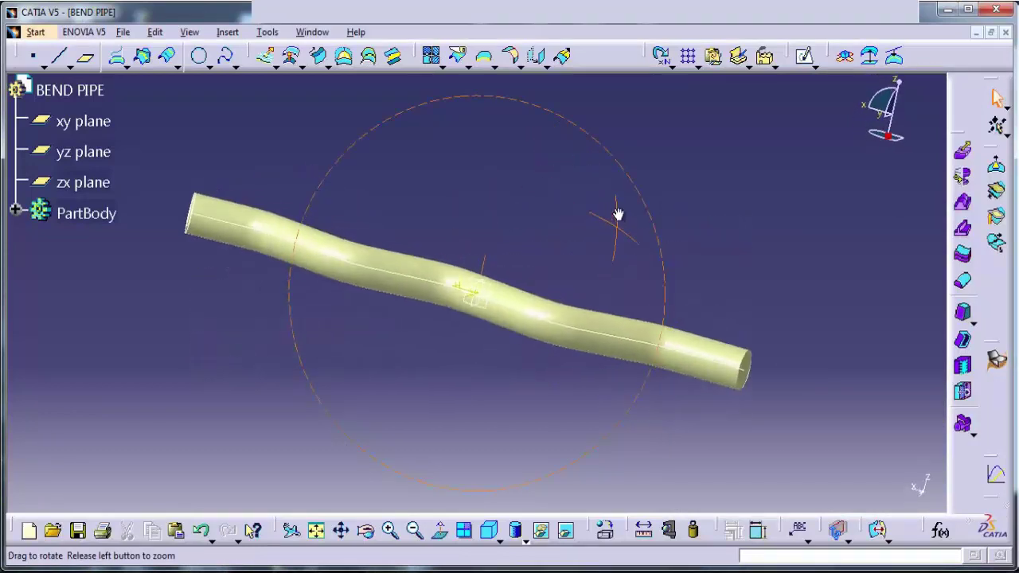
Switch the BEND PIPE part to the Part Design workbench
middle_drag(568, 153, 612, 200)
click(70, 90)
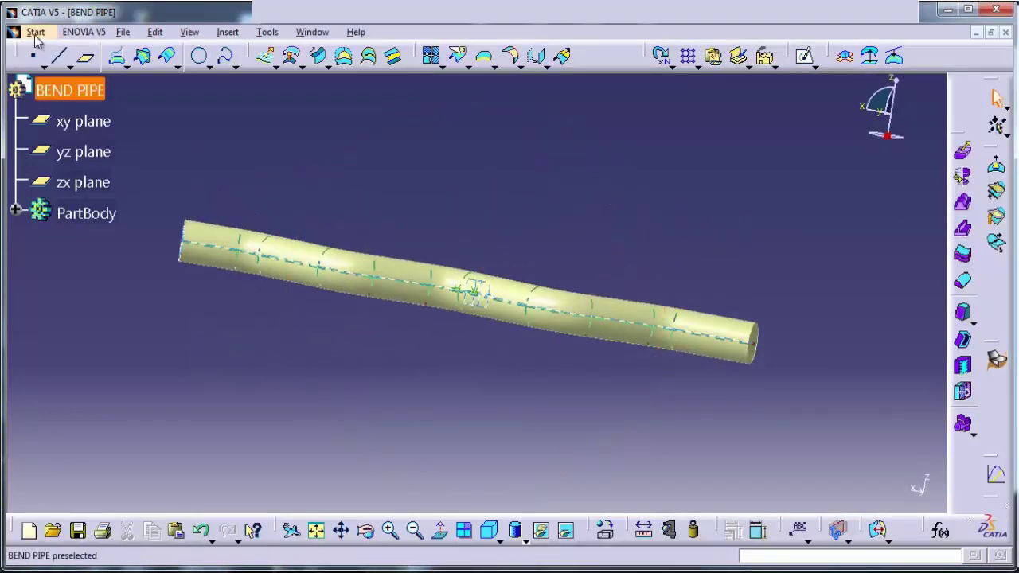
click(35, 32)
mouse_move(80, 96)
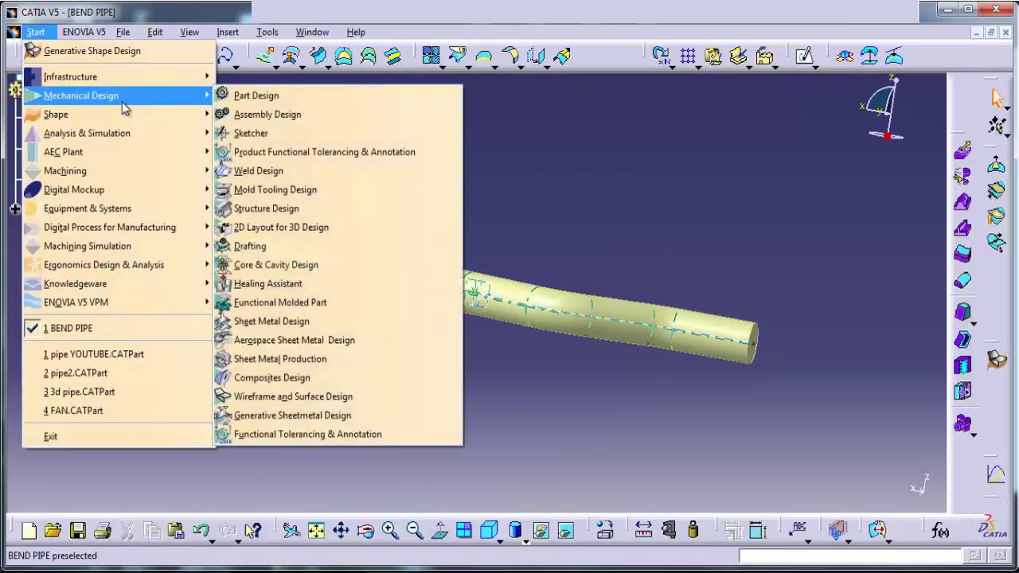
click(244, 96)
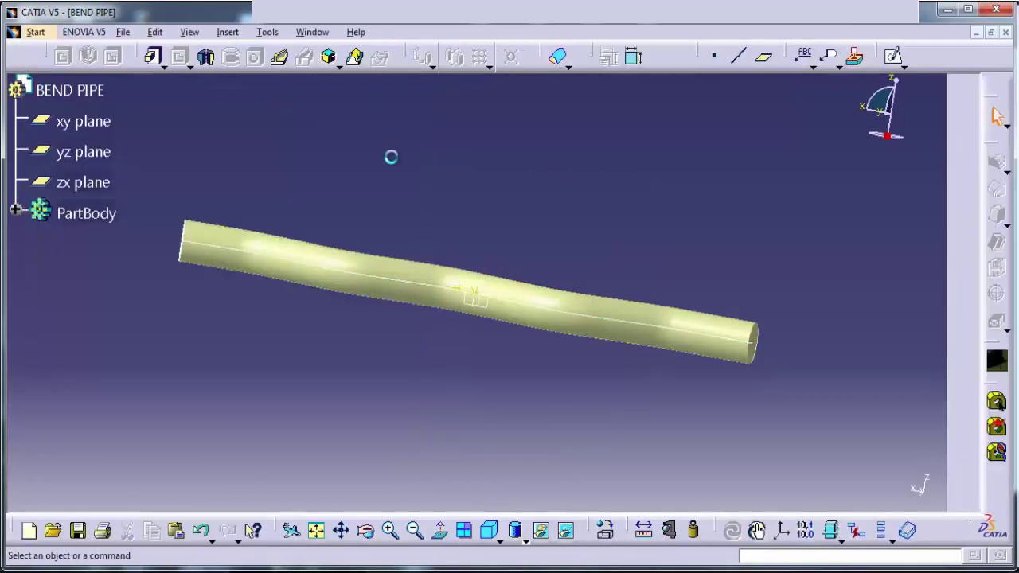
Close Join.1 into a solid with Close Surface, creating CloseSurface.1
click(567, 64)
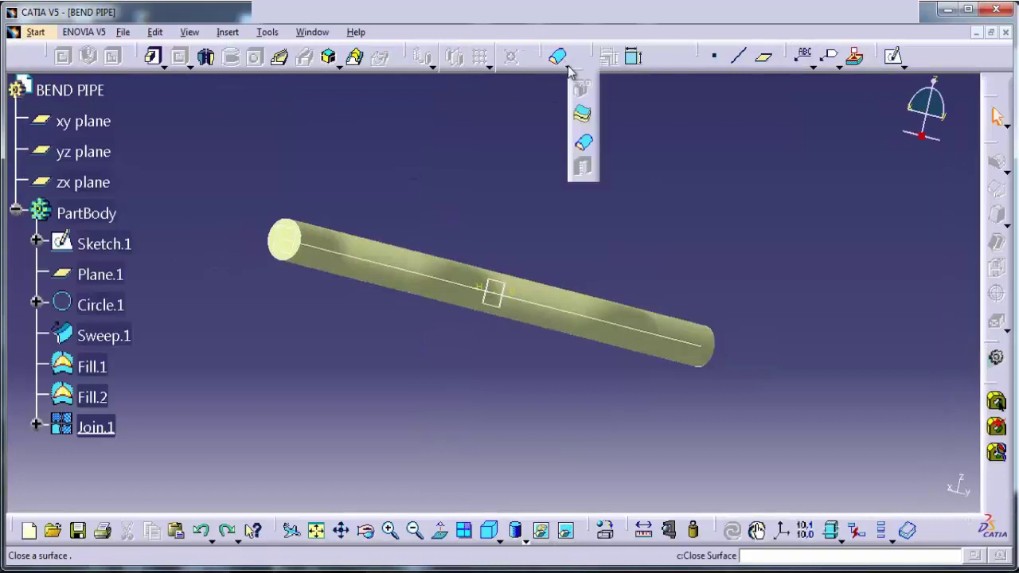
click(585, 142)
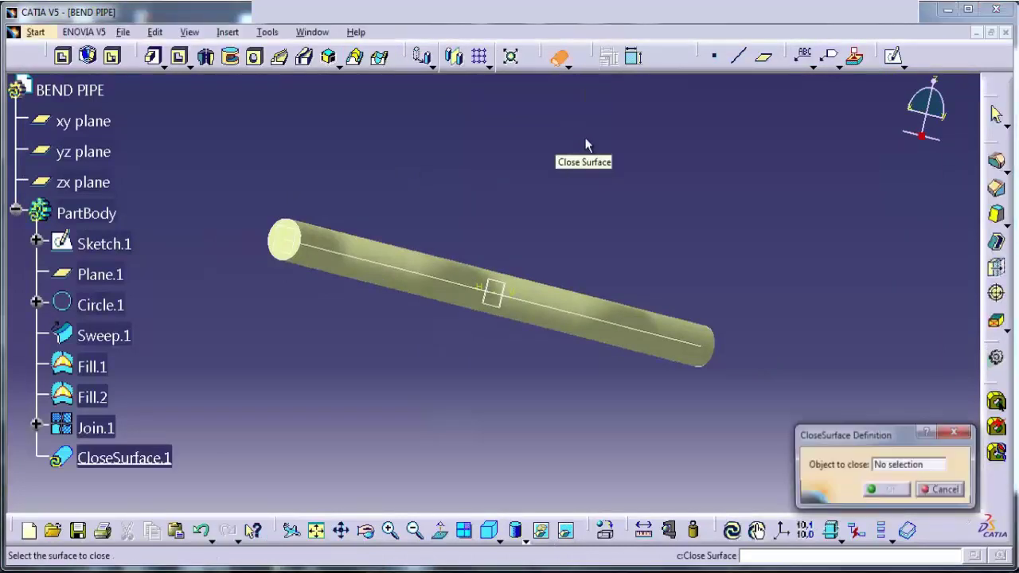
click(569, 305)
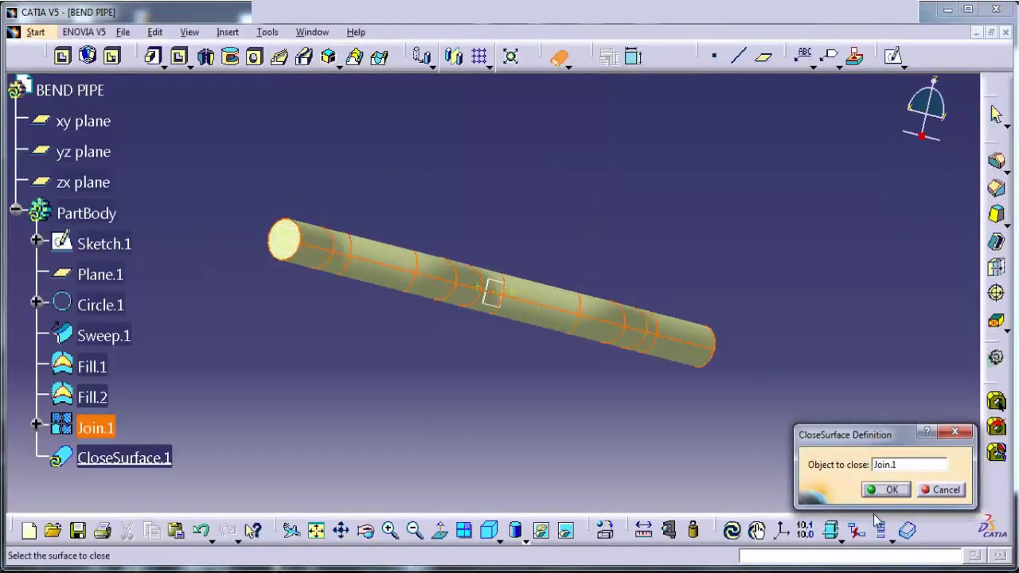
click(890, 490)
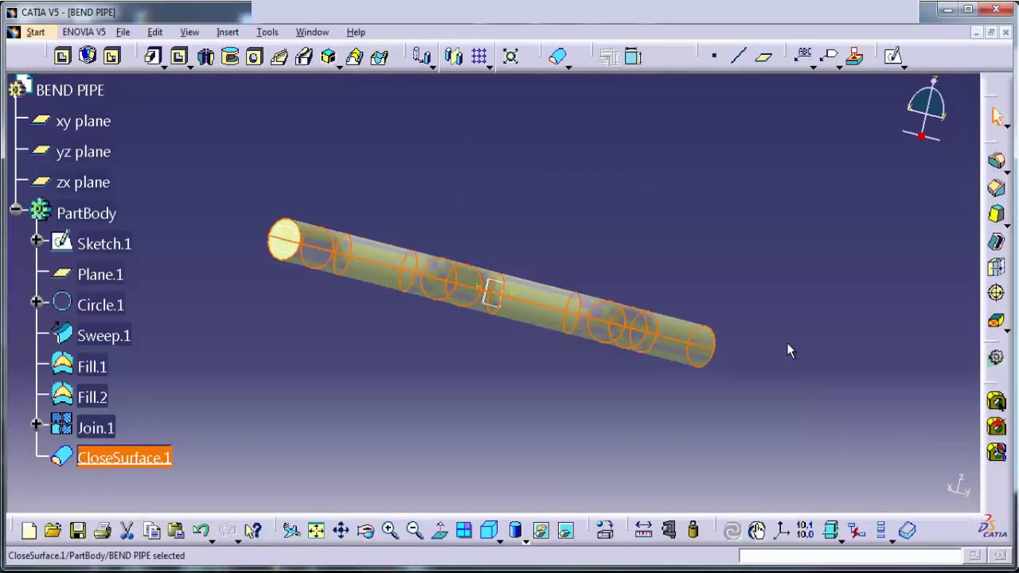
Hide all sketches and all curves in the part
click(267, 32)
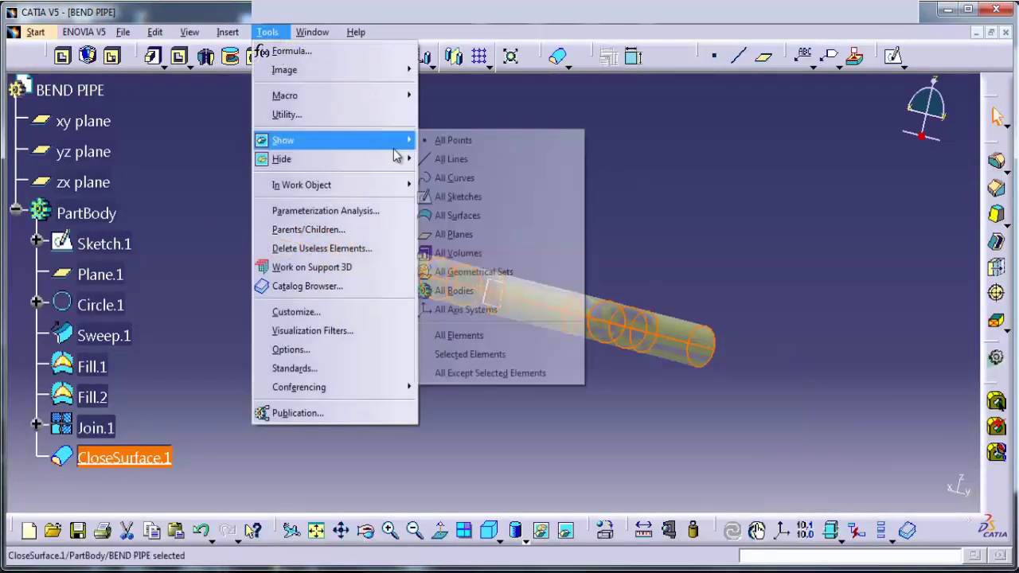
mouse_move(282, 158)
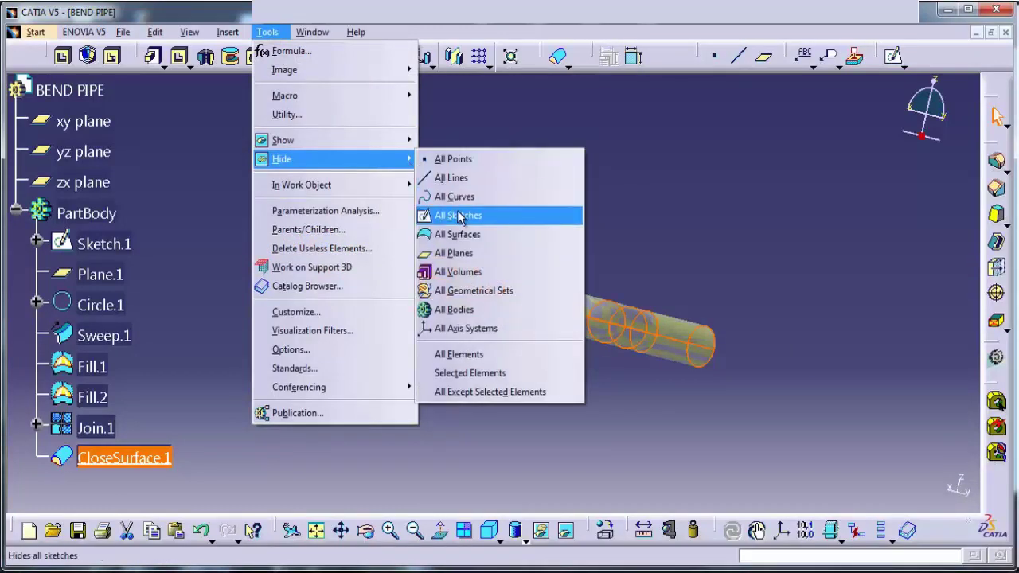
click(460, 216)
click(268, 32)
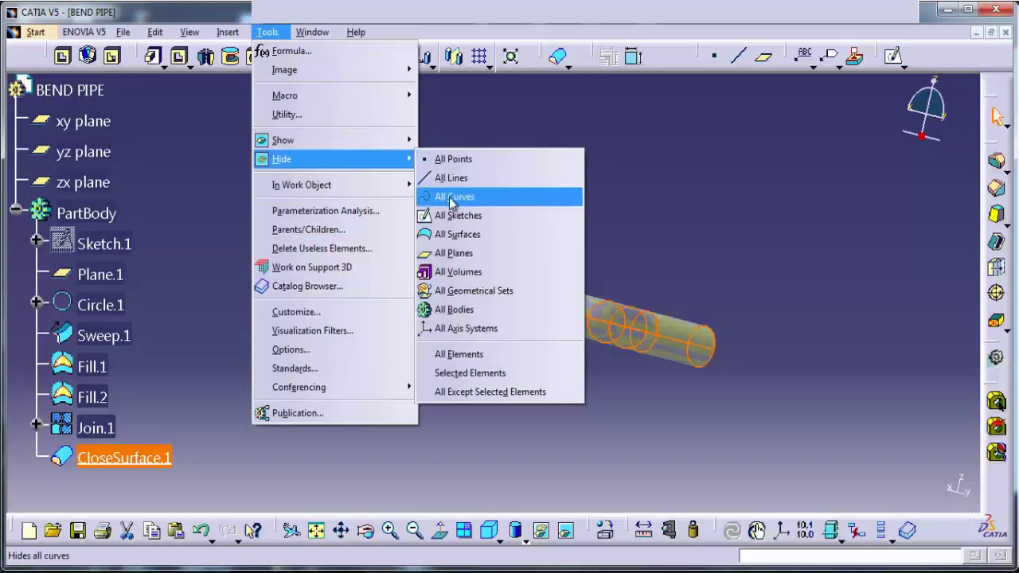
click(452, 199)
Hide Fill.1, Fill.2 and Join.1 so only the solid pipe remains
click(361, 177)
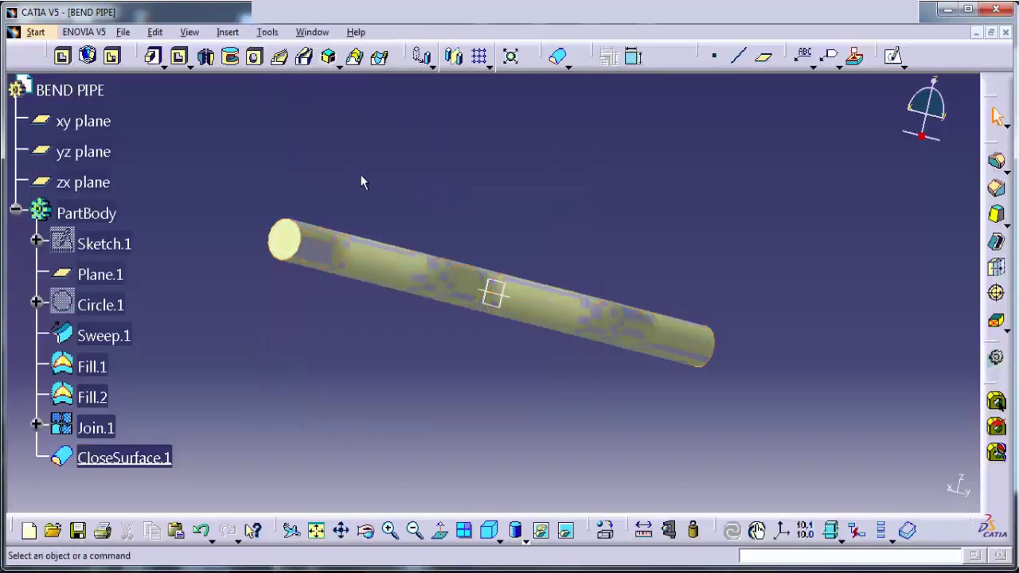
click(107, 367)
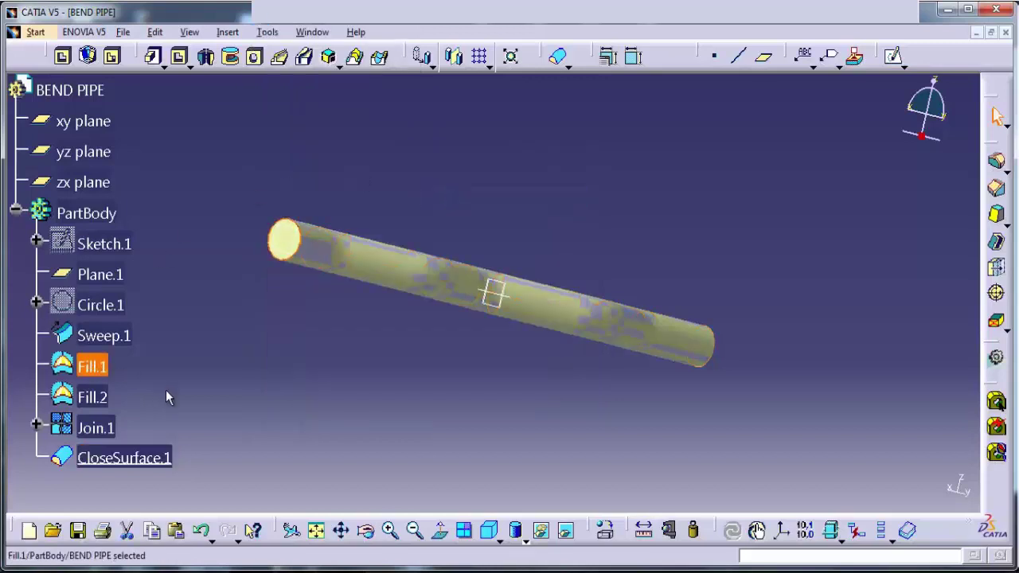
ctrl+click(102, 396)
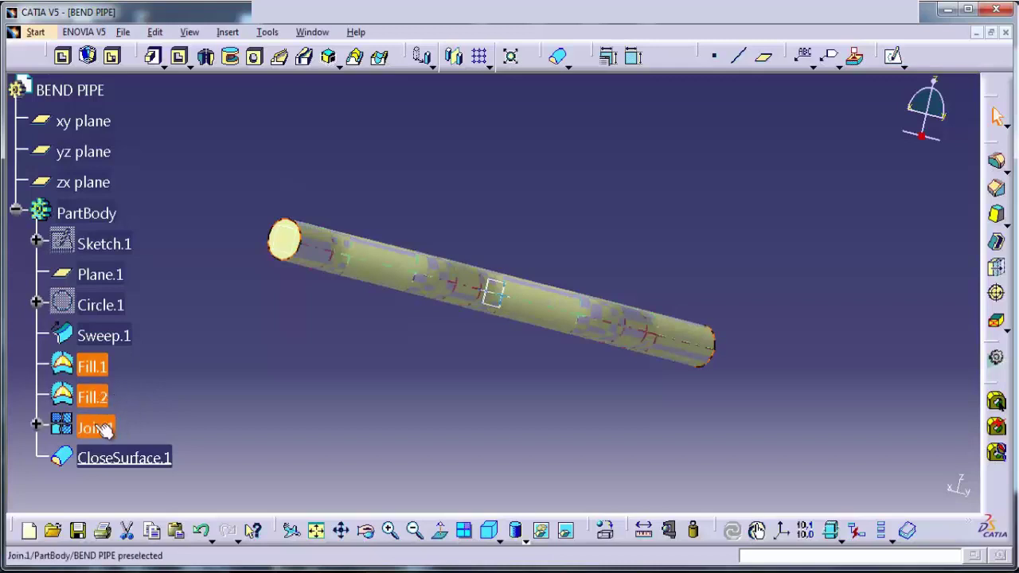
ctrl+click(102, 428)
right_click(101, 368)
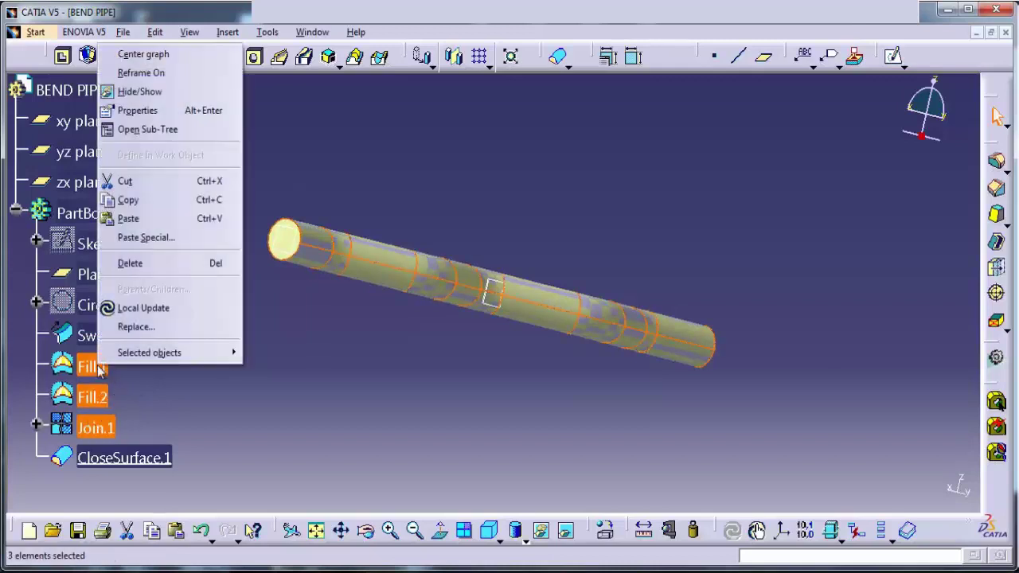
click(139, 92)
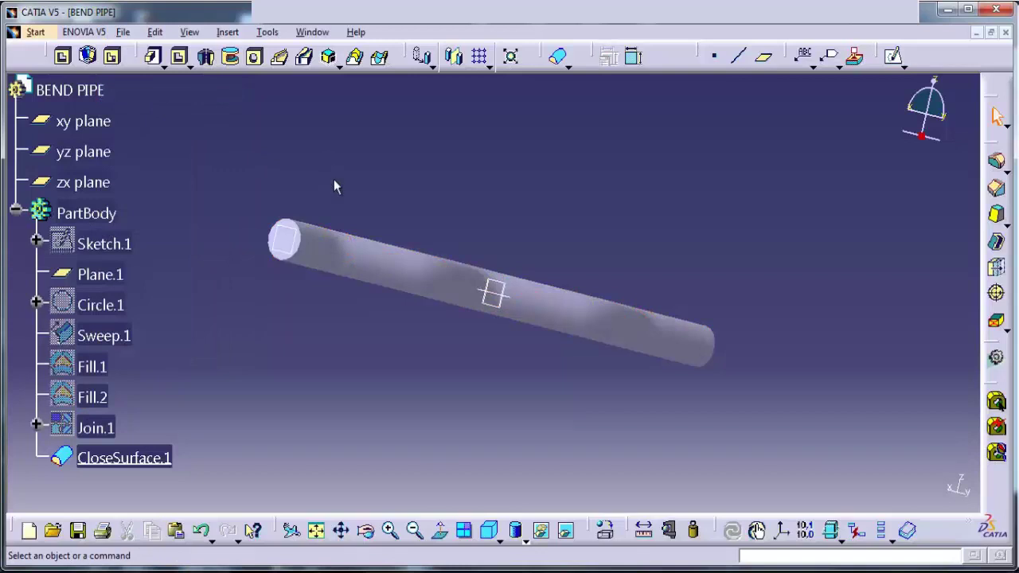
Show the rotated zigzag pipe in Shading with Material mode and select PartBody
mouse_move(614, 216)
middle_down()
mouse_move(596, 398)
mouse_move(584, 405)
middle_up()
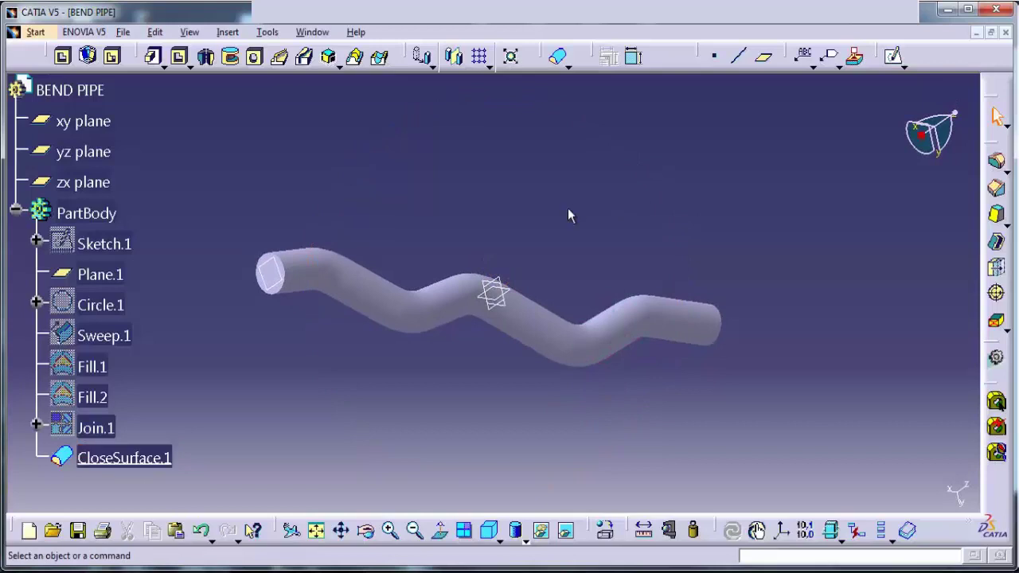
click(524, 540)
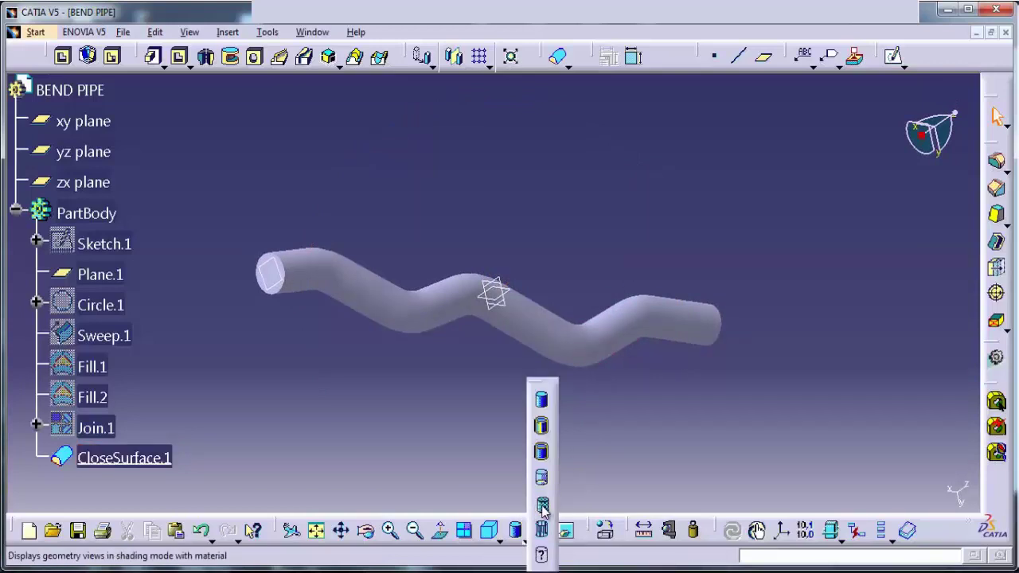
click(542, 529)
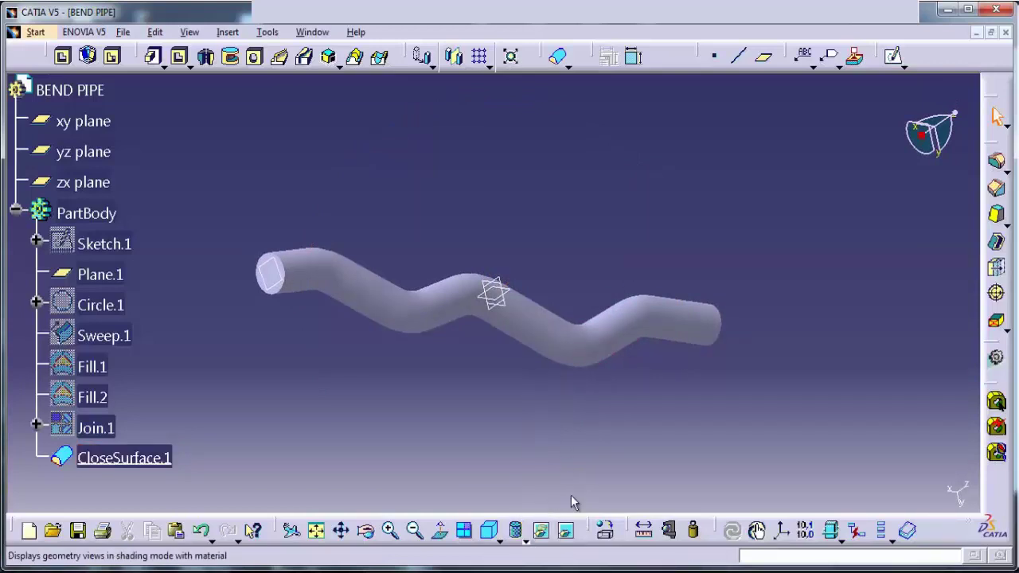
click(111, 214)
Apply Aluminium from the Metal materials to PartBody
click(604, 530)
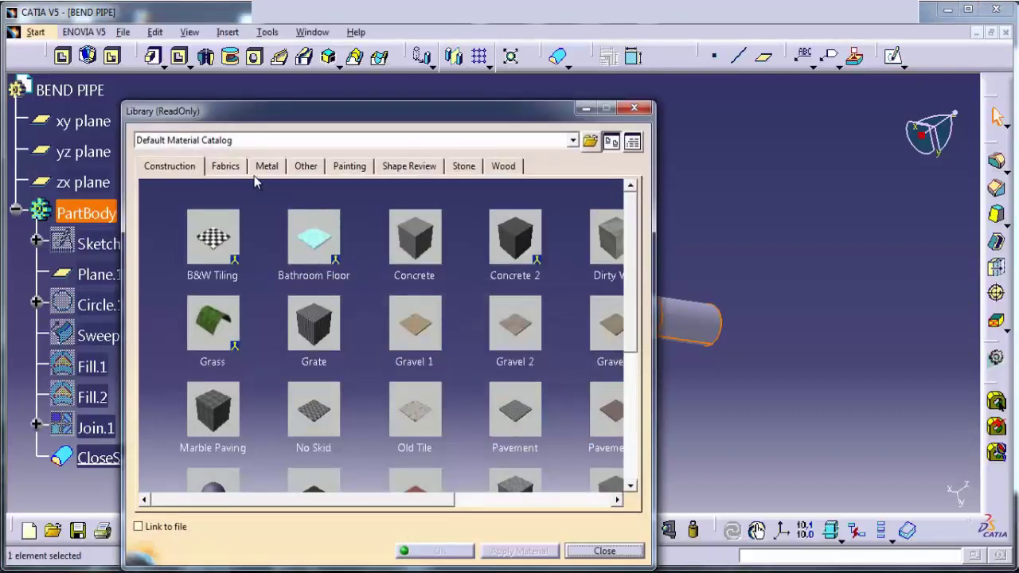
click(265, 167)
click(207, 238)
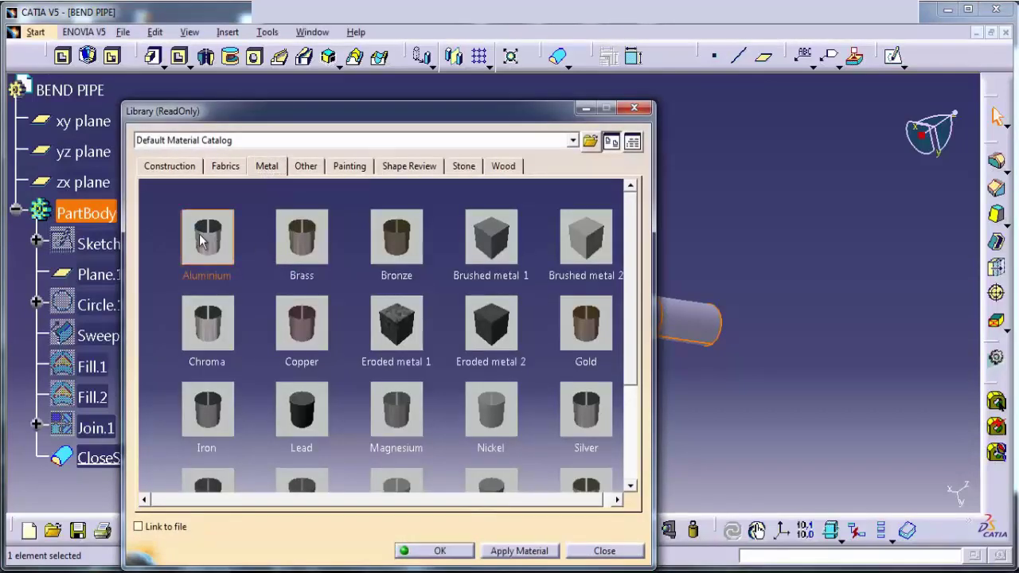
click(440, 551)
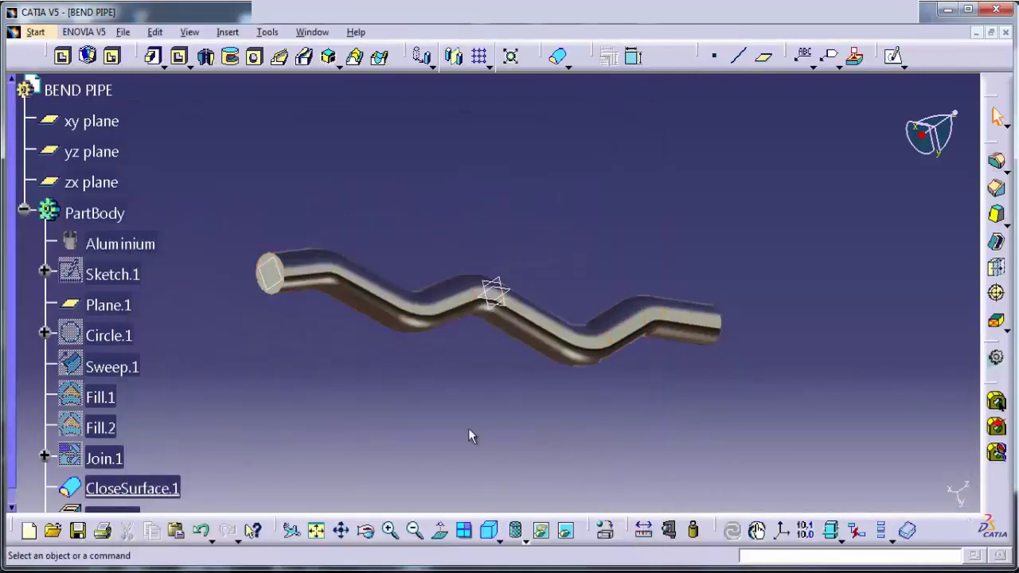
Hide Plane.1 and turn the aluminium pipe to a horizontal wavy view
right_click(115, 305)
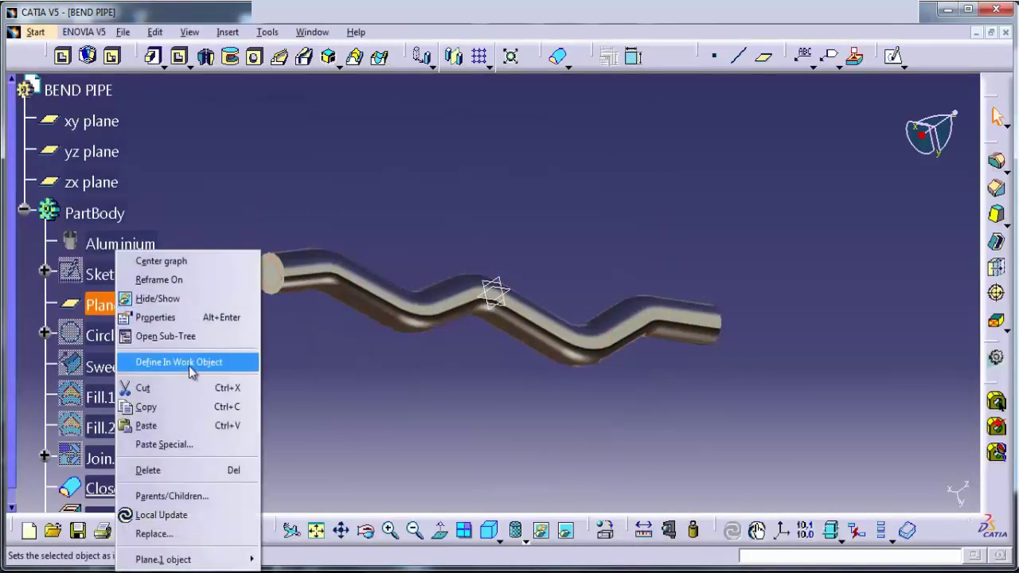
click(163, 298)
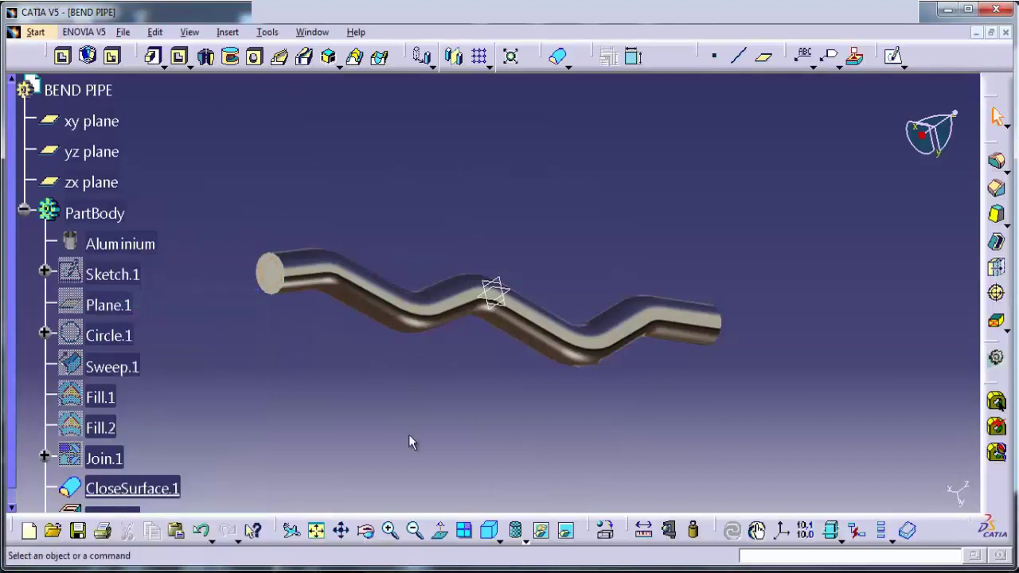
middle_drag(408, 435, 451, 366)
mouse_move(394, 434)
middle_down()
mouse_move(505, 489)
mouse_move(434, 461)
middle_up()
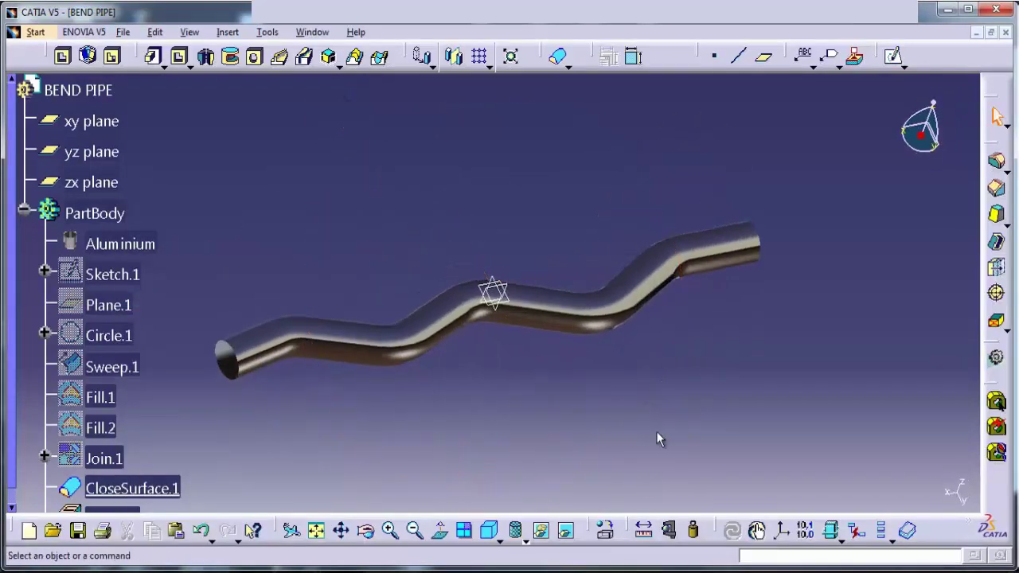